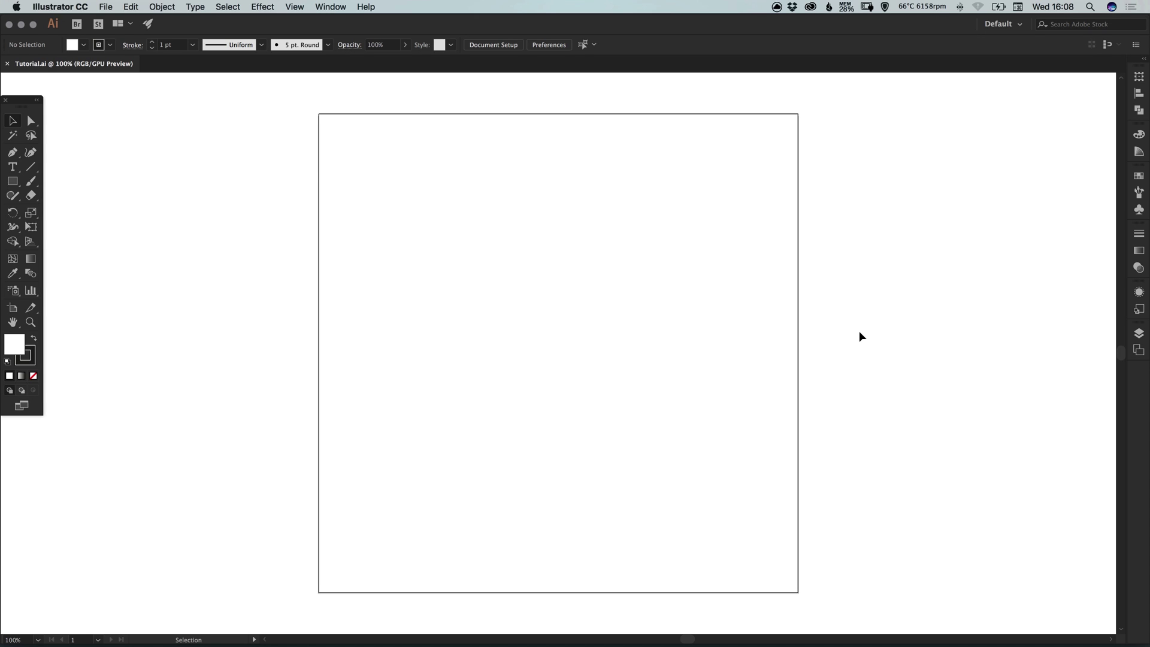
Type a £ character near the centre of the artboard
left_click(13, 170)
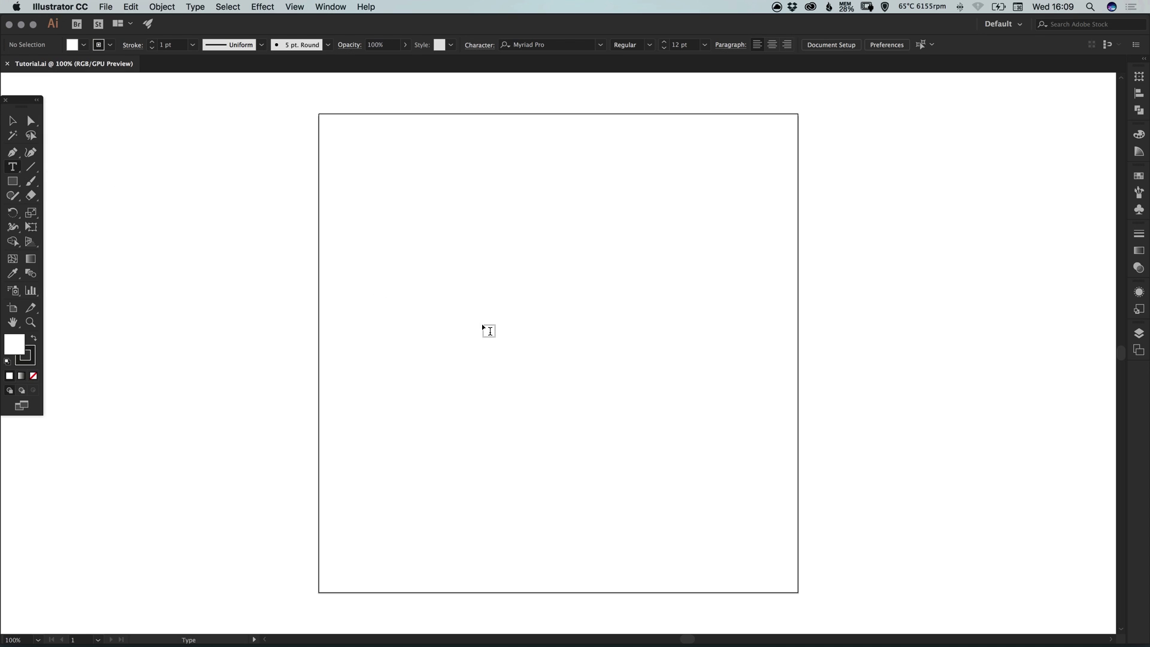
left_click(461, 320)
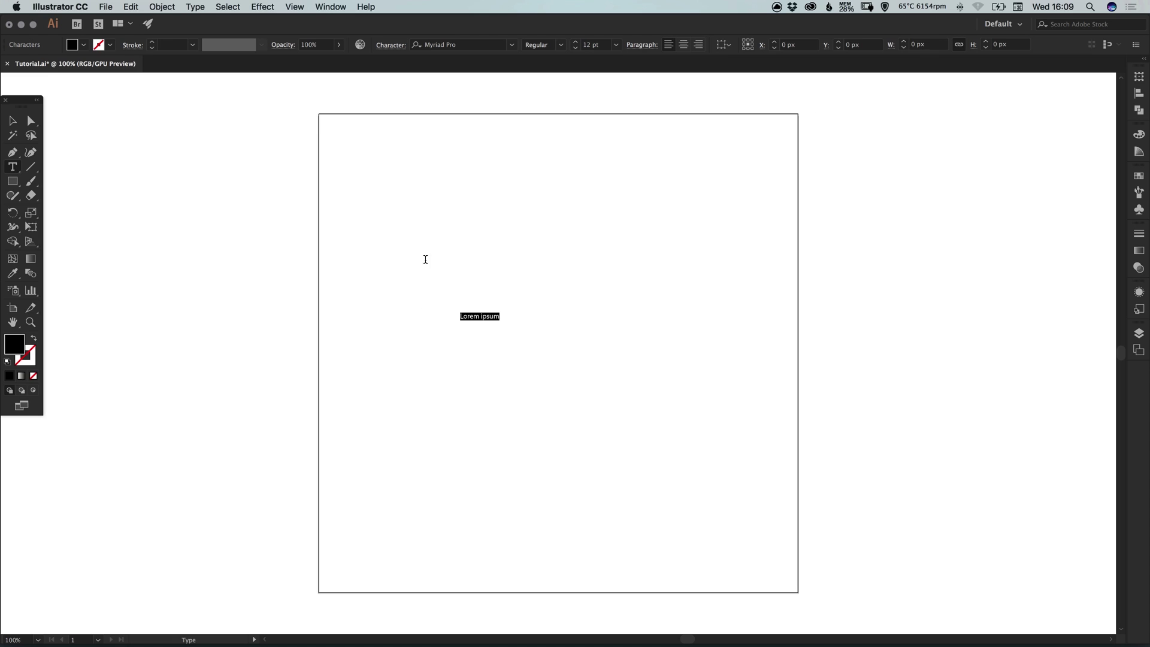
type("£")
Scale the £ up to a large glyph about 463 px tall and nudge it slightly upward
left_click(12, 121)
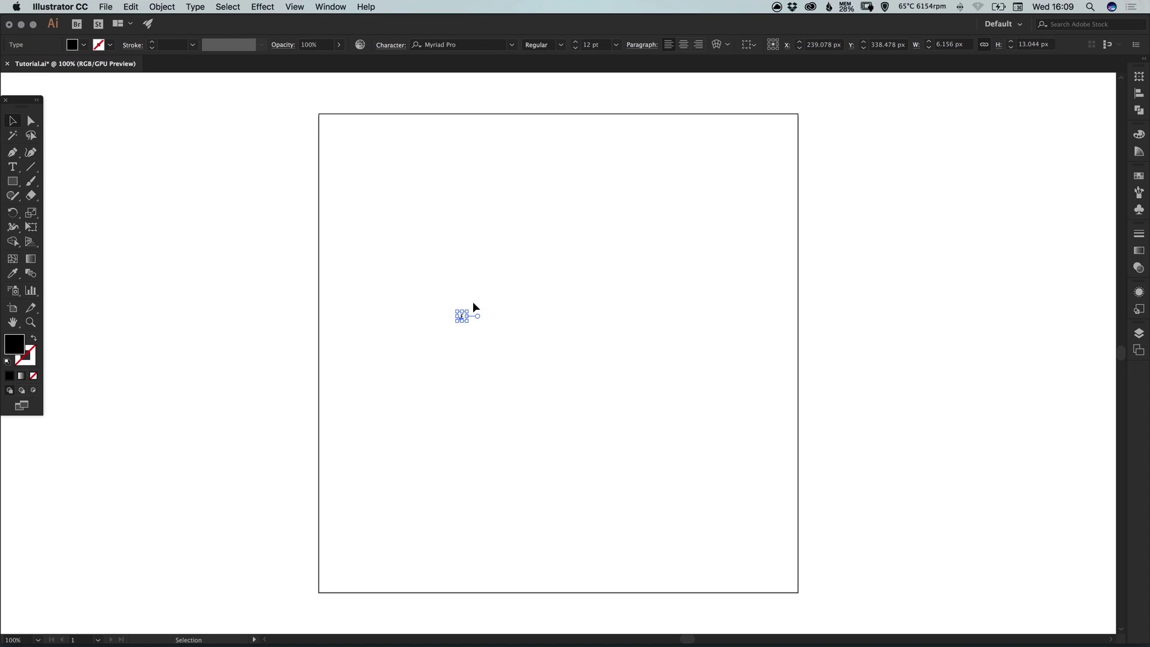
left_click_drag(468, 310, 748, 132)
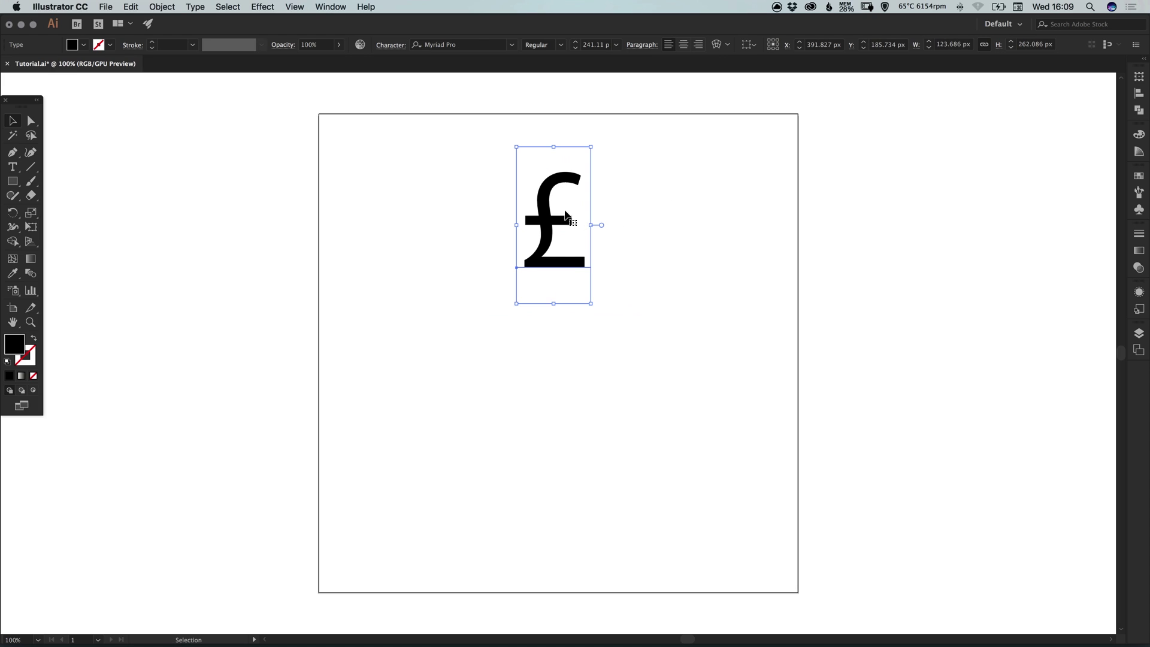
left_click_drag(565, 215, 569, 341)
left_click_drag(593, 271, 622, 211)
left_click_drag(572, 309, 573, 300)
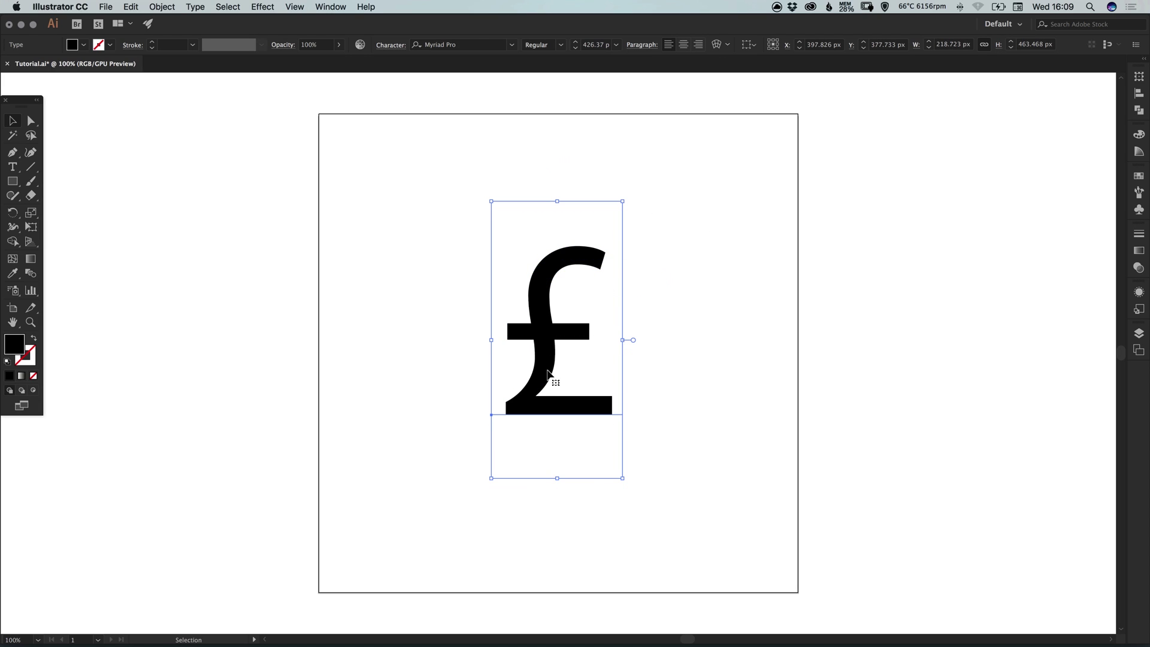
Change the £ character's font from Myriad Pro to Nexa Bold
left_click(20, 168)
left_click_drag(572, 321, 631, 485)
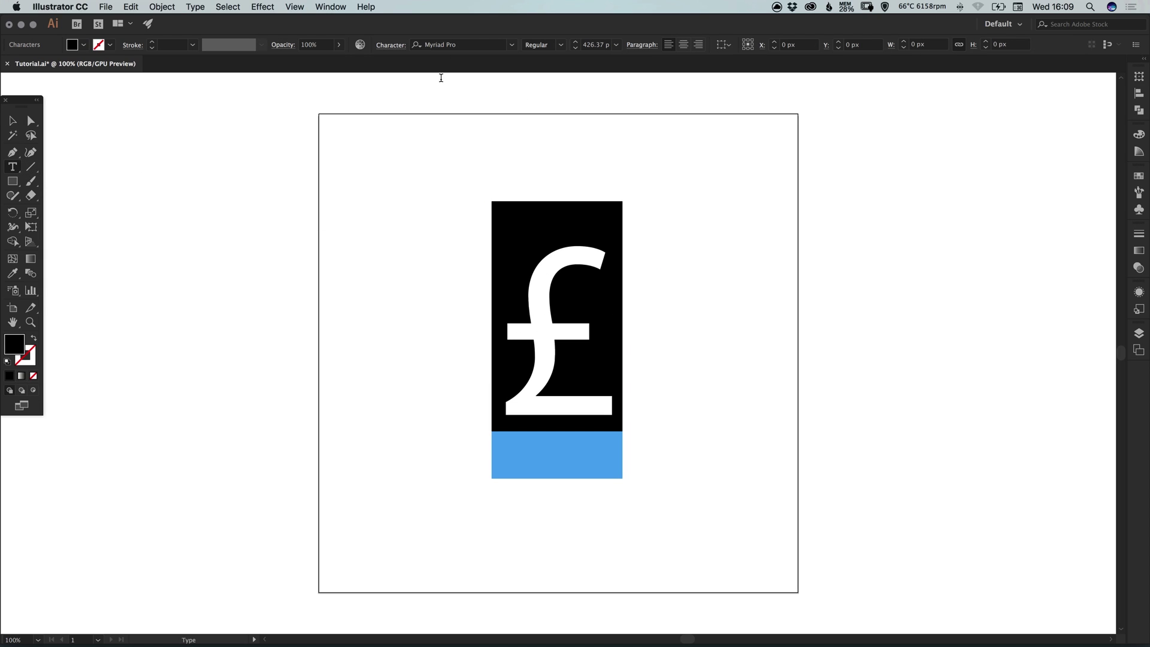
left_click(443, 45)
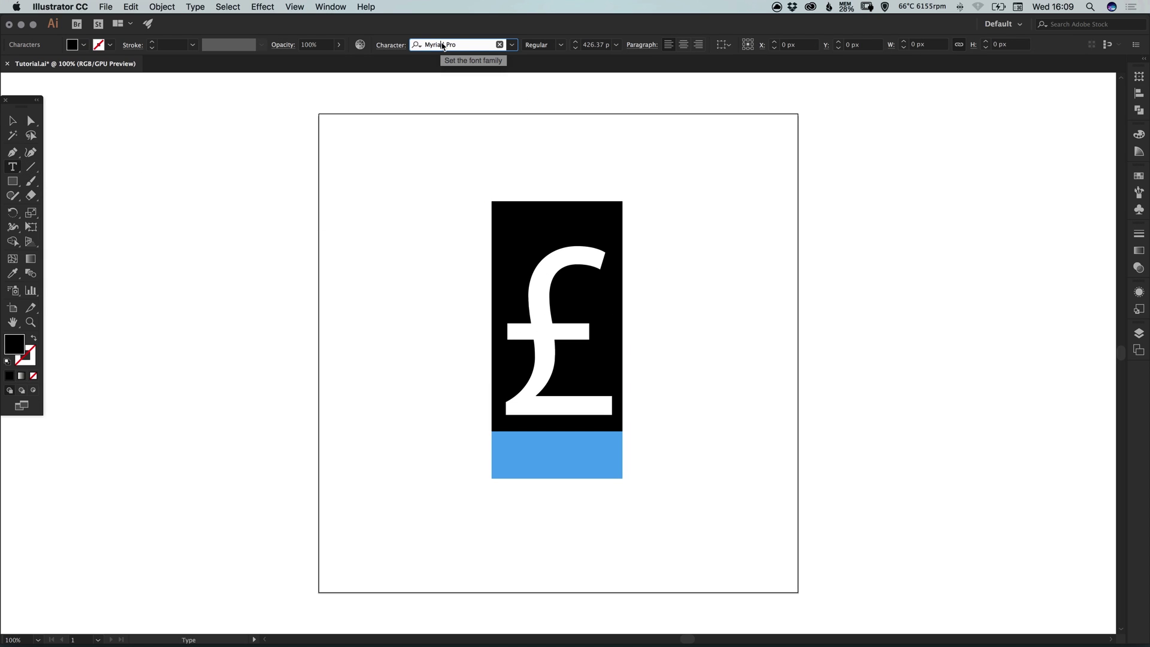
left_click_drag(424, 45, 456, 44)
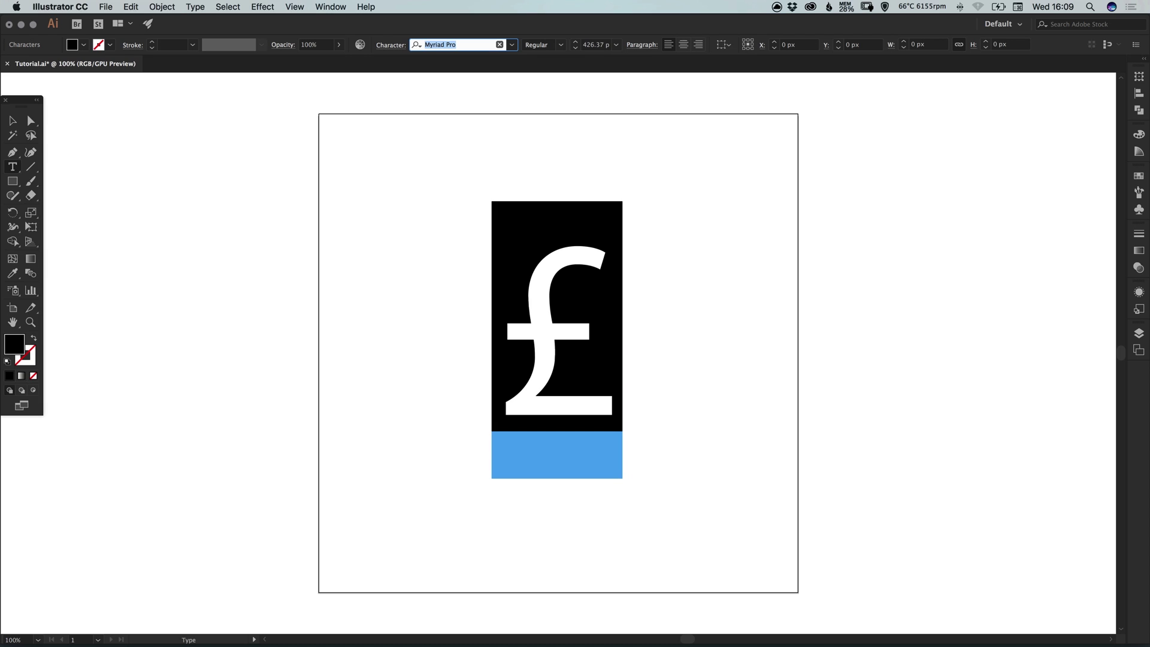
key("Down")
key("Down")
key("Down")
key("Down")
key("Down")
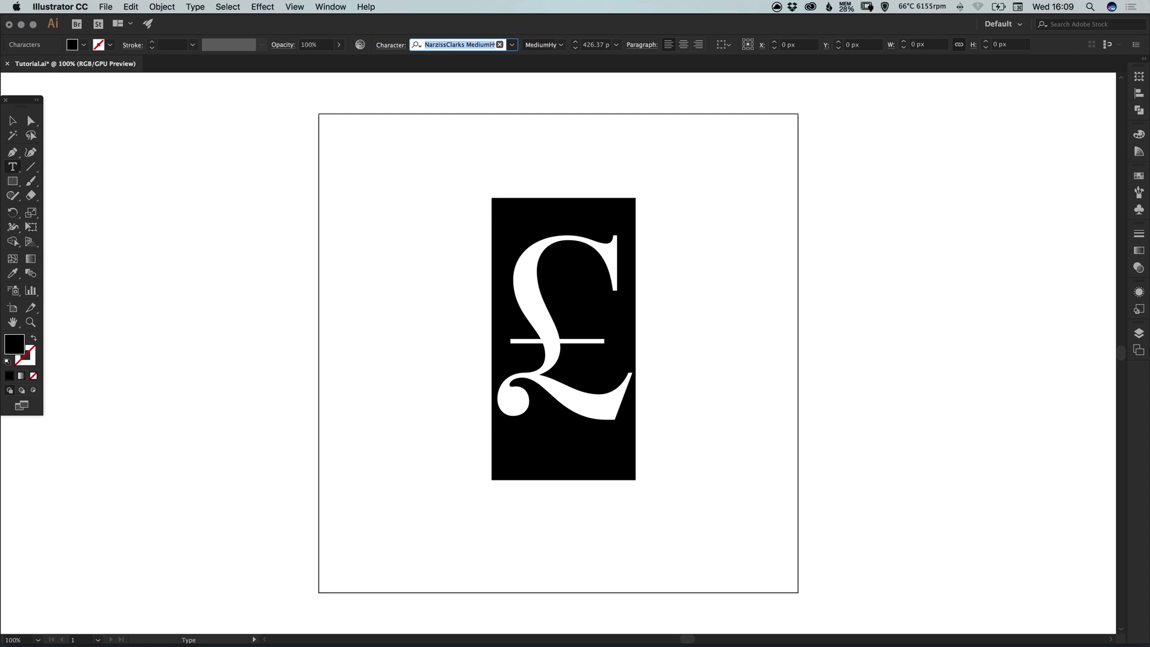
key("Down")
key("Down")
key("Down")
key("Down")
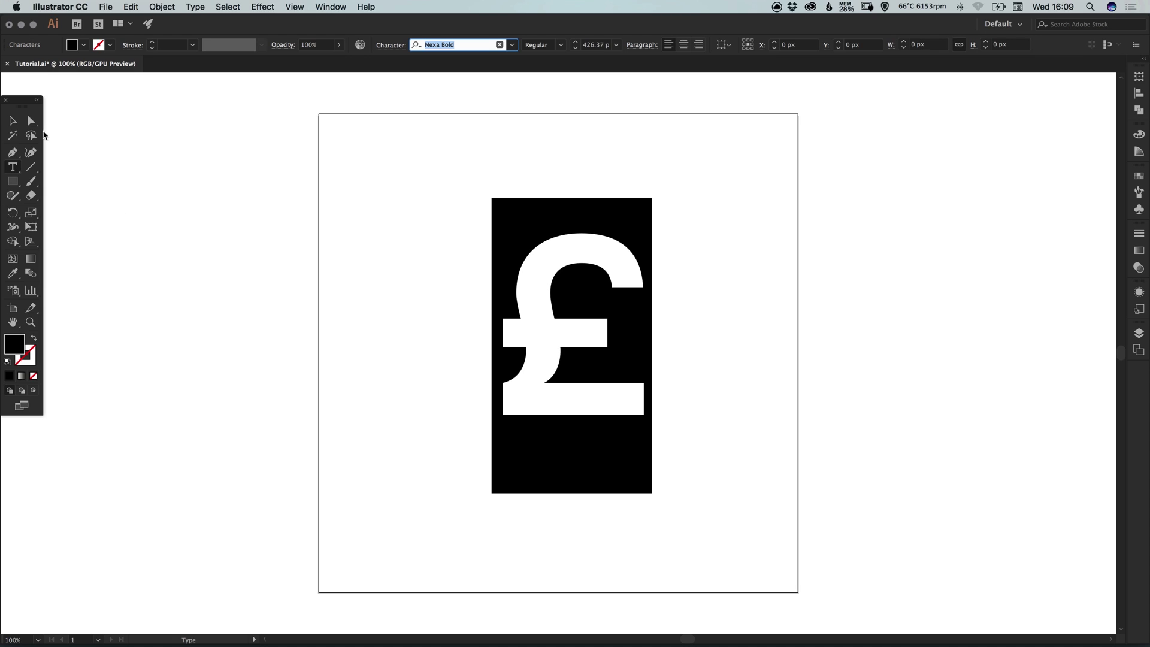
left_click(13, 120)
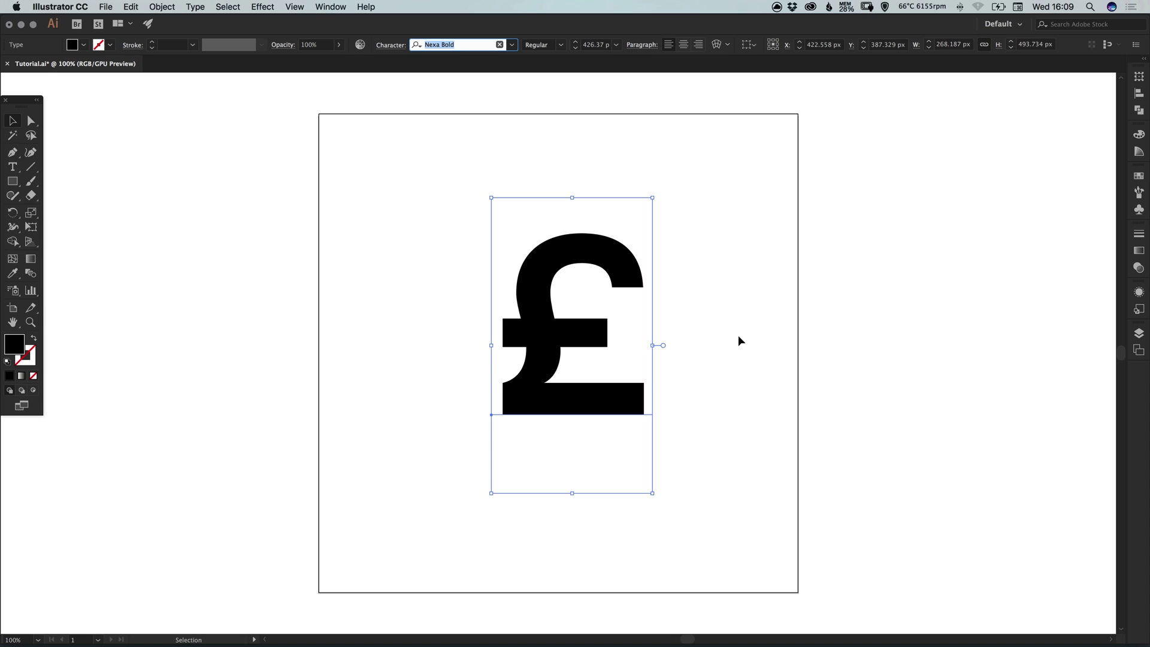
Switch to Outline view and convert the £ type into outlined paths with Create Outlines
key("super+y")
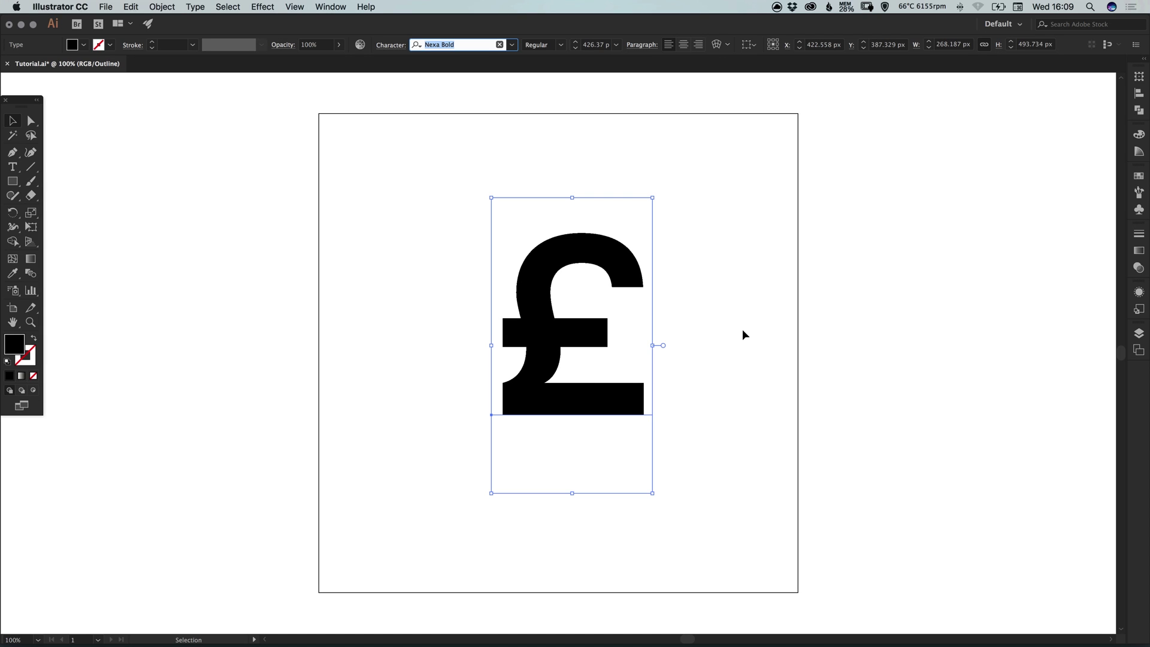
left_click(729, 314)
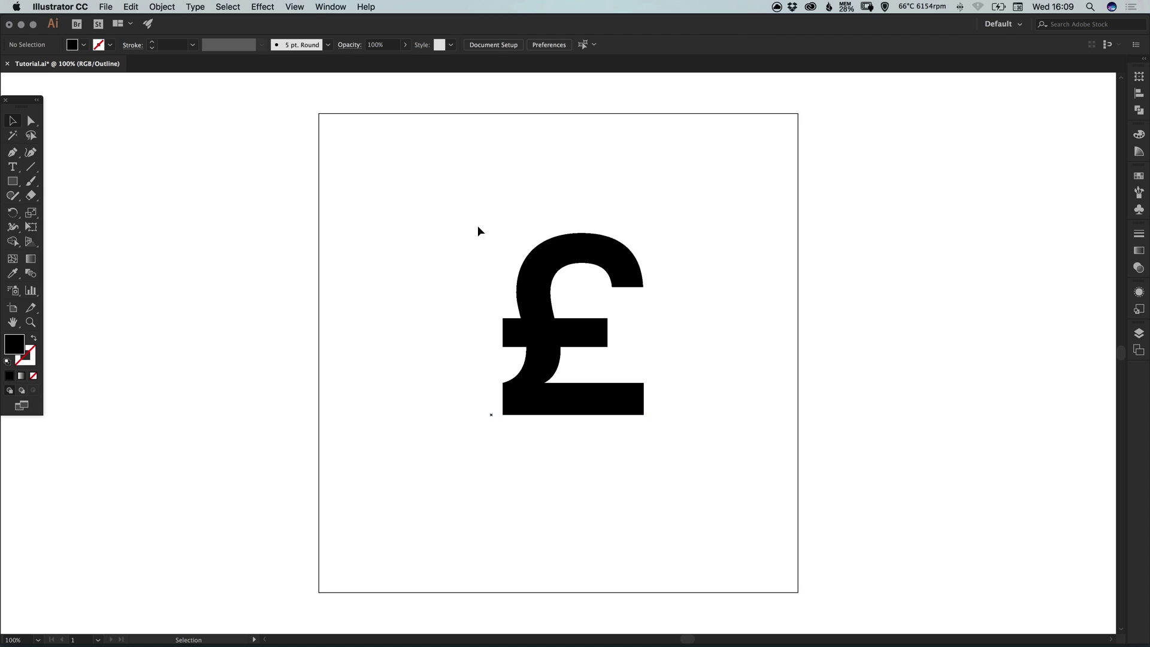
left_click_drag(445, 219, 643, 452)
left_click(195, 7)
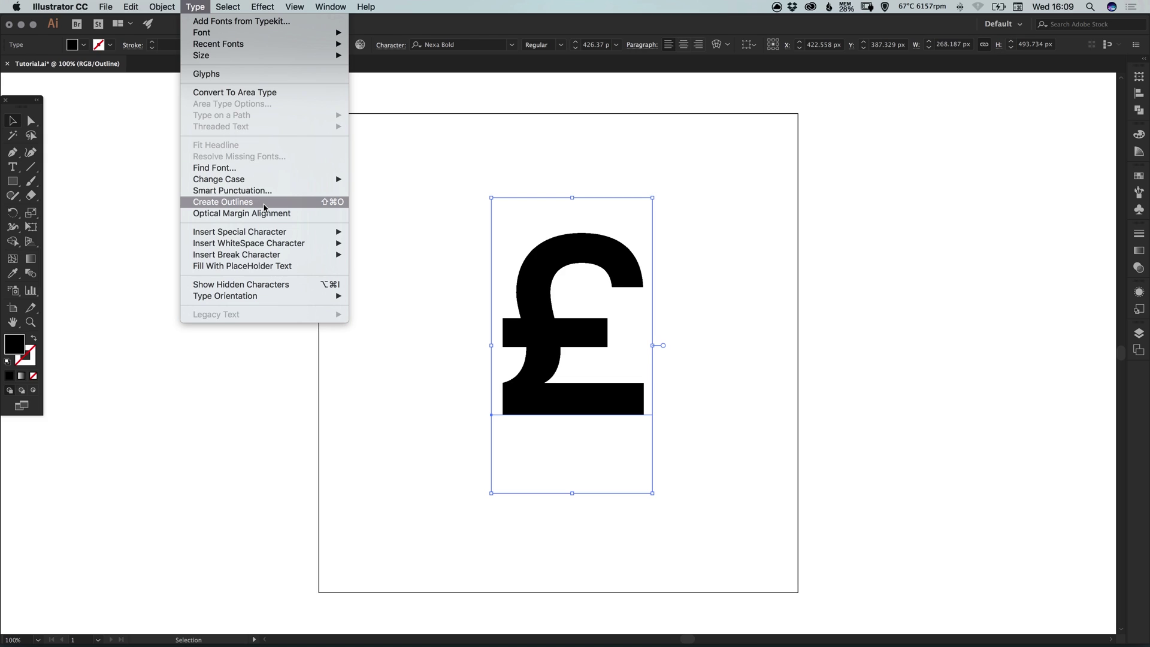
left_click(265, 202)
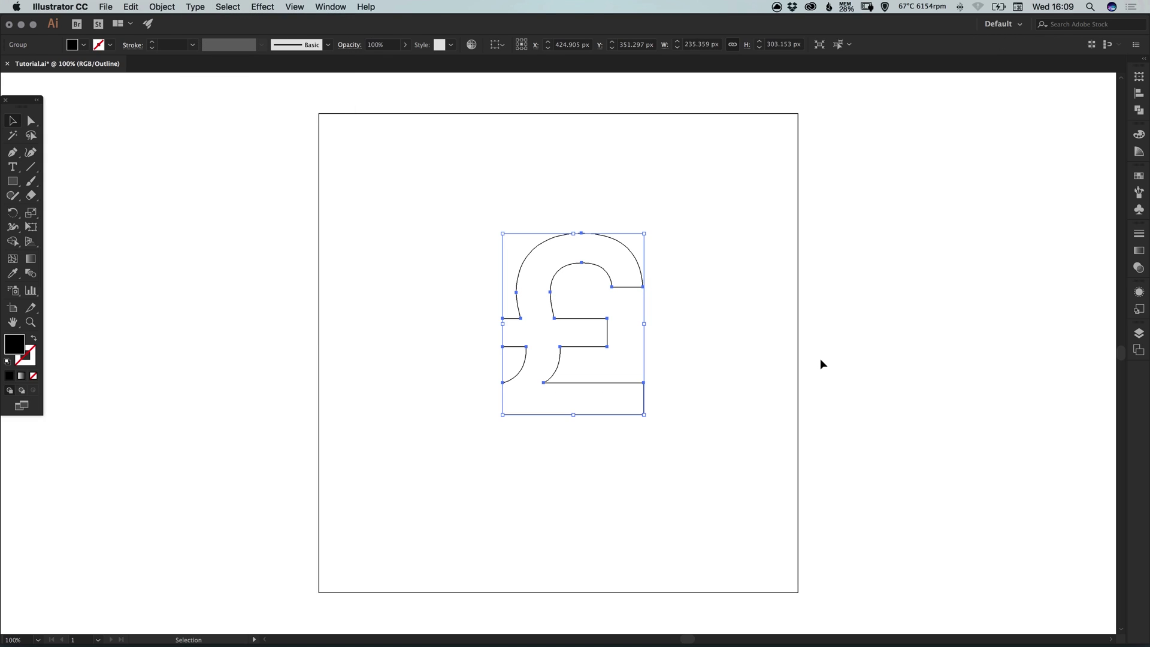
left_click(766, 395)
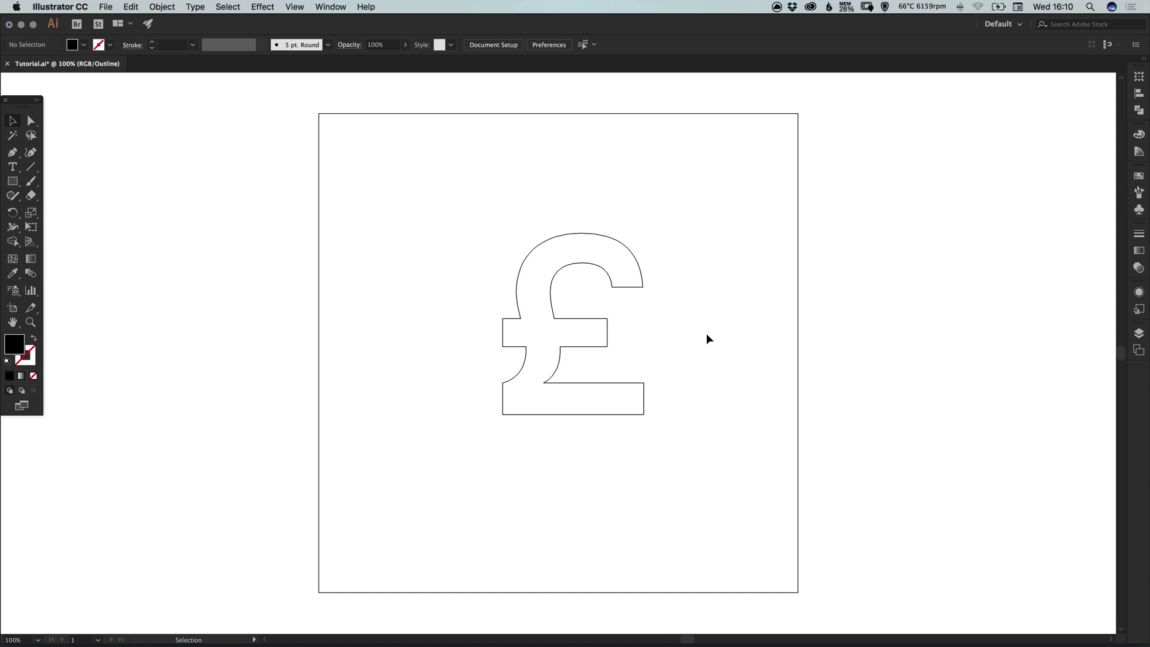
Drag anchors of the £'s base bar, crossbar and top curve outward to reshape it
left_click(31, 121)
left_click_drag(643, 382, 657, 362)
left_click_drag(503, 383, 495, 395)
left_click_drag(503, 346, 488, 352)
left_click_drag(516, 292, 487, 252)
left_click_drag(643, 287, 675, 292)
Undo the reshaping repeatedly until the £ is gone from the artboard
key("v")
left_click(705, 276)
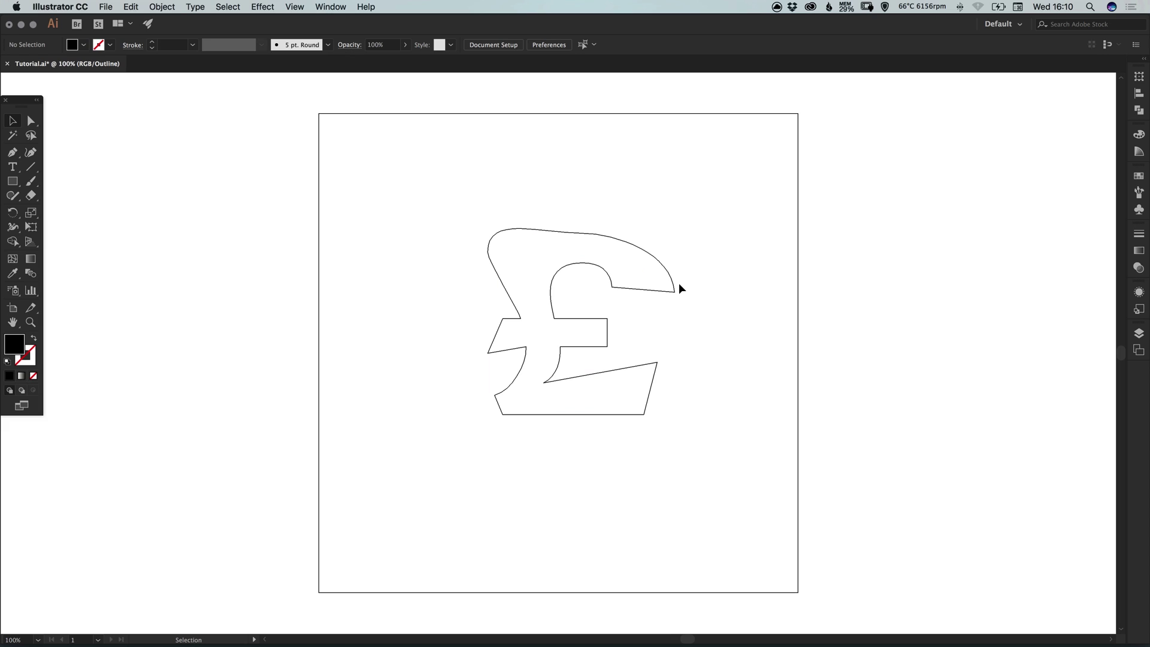
key("super+z")
key("super+z")
key("super+z")
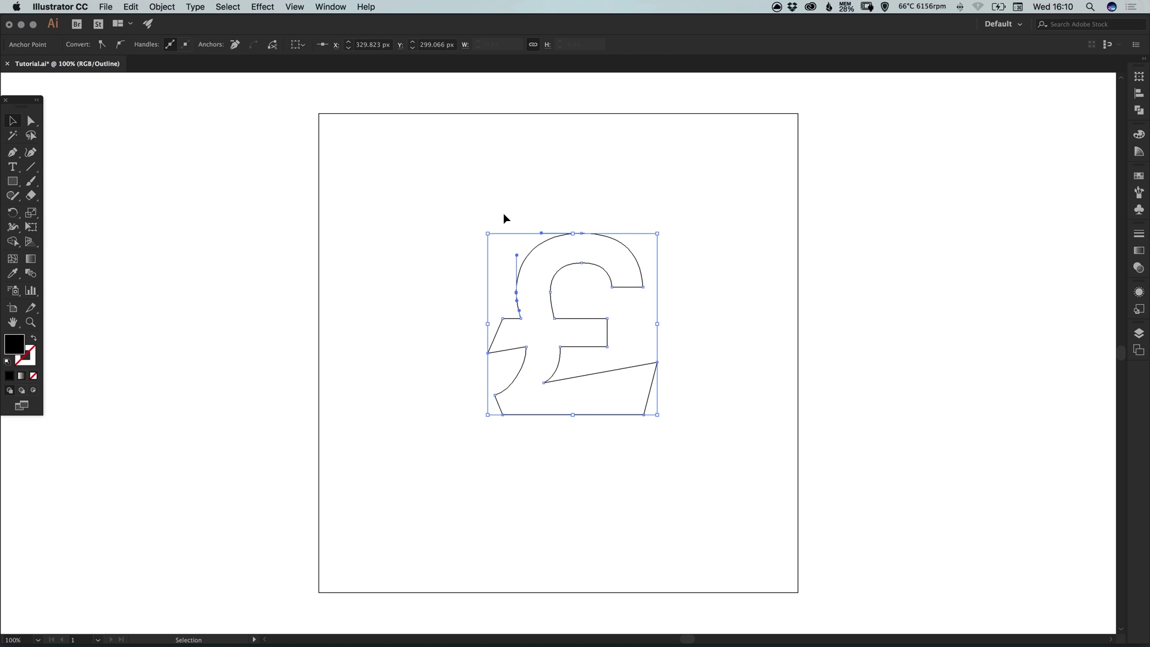
key("super+z")
key("super+z")
key("super+z")
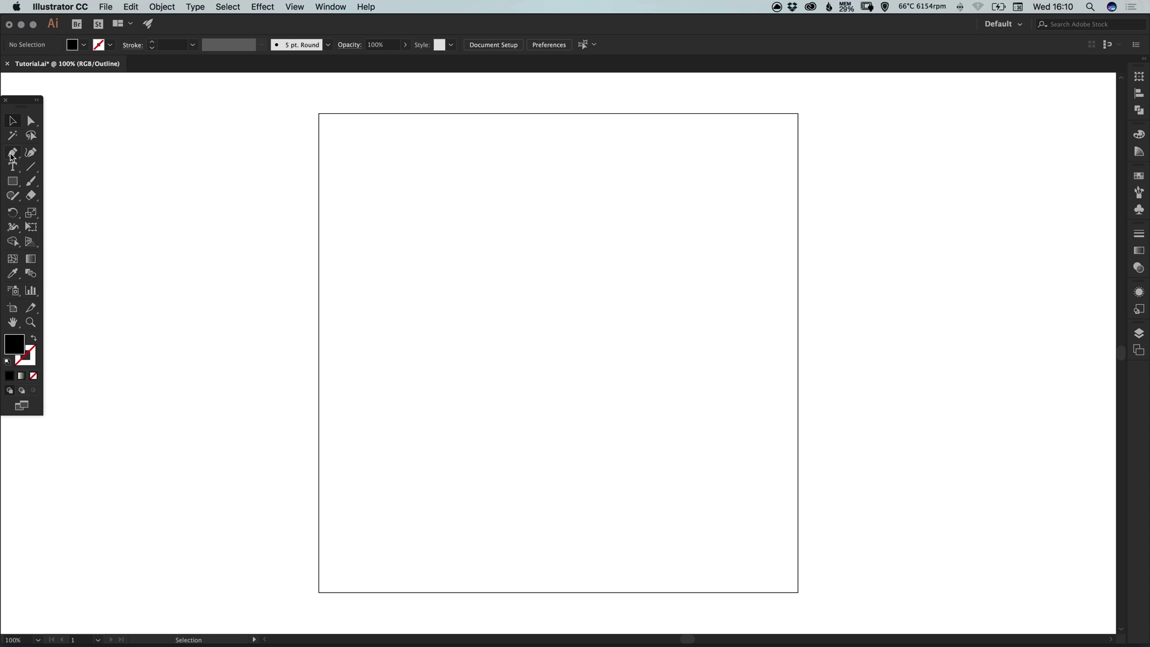
In full-colour preview, draw a straight horizontal two-point line below centre and deselect it
left_click(13, 154)
key("super+y")
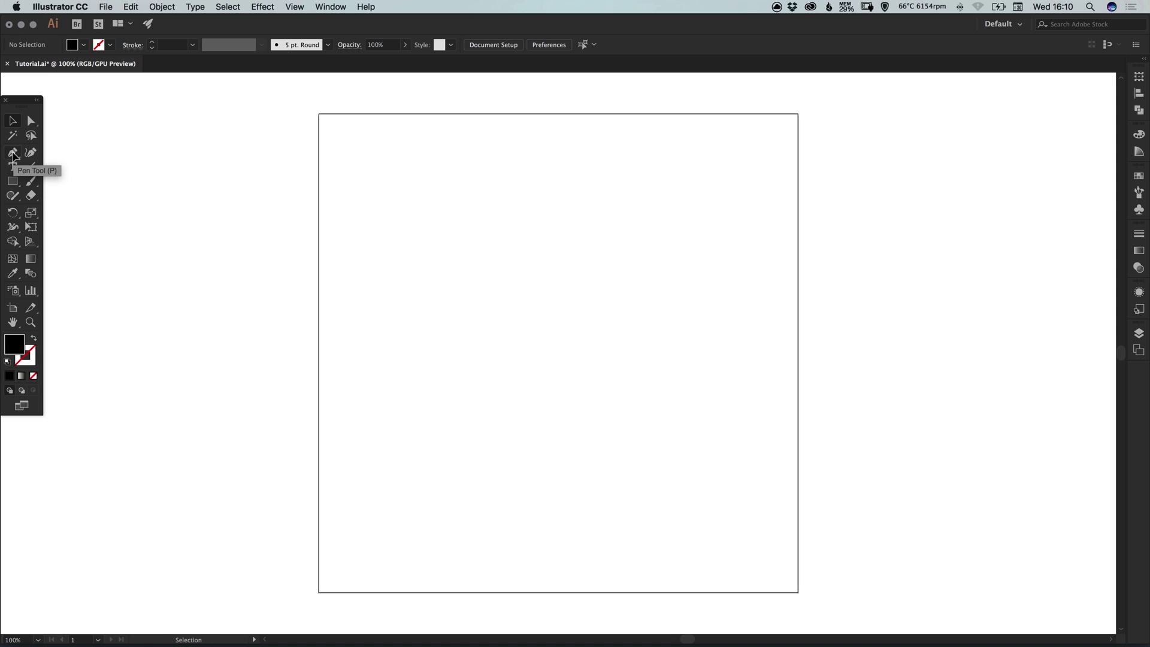
left_click(482, 392)
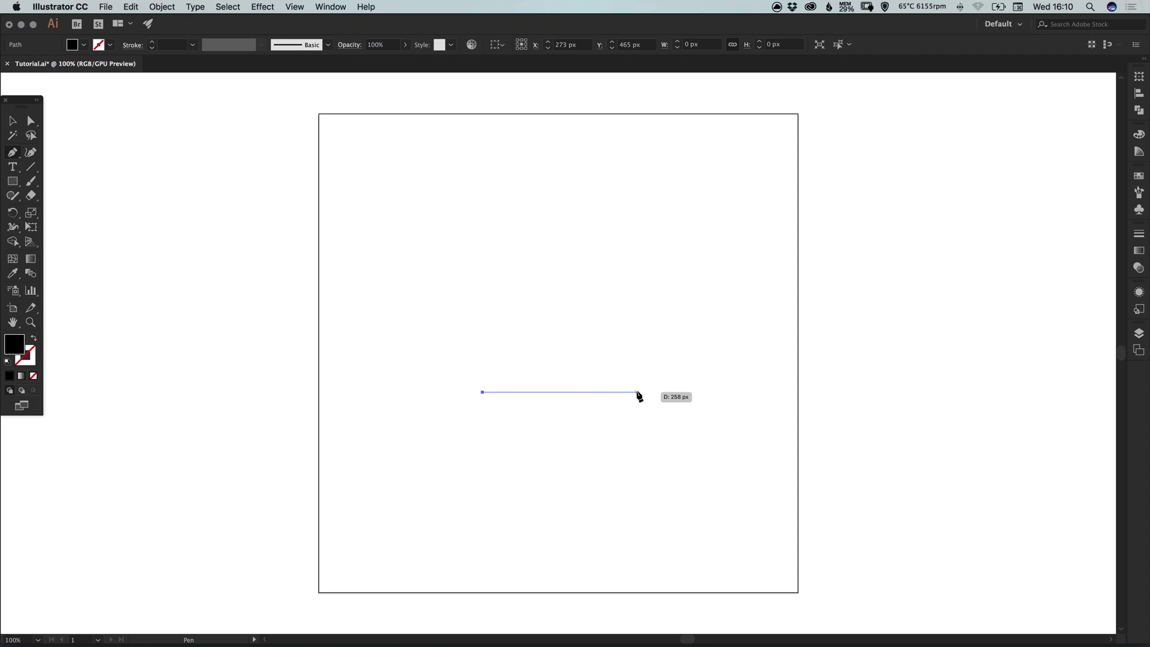
left_click(638, 392)
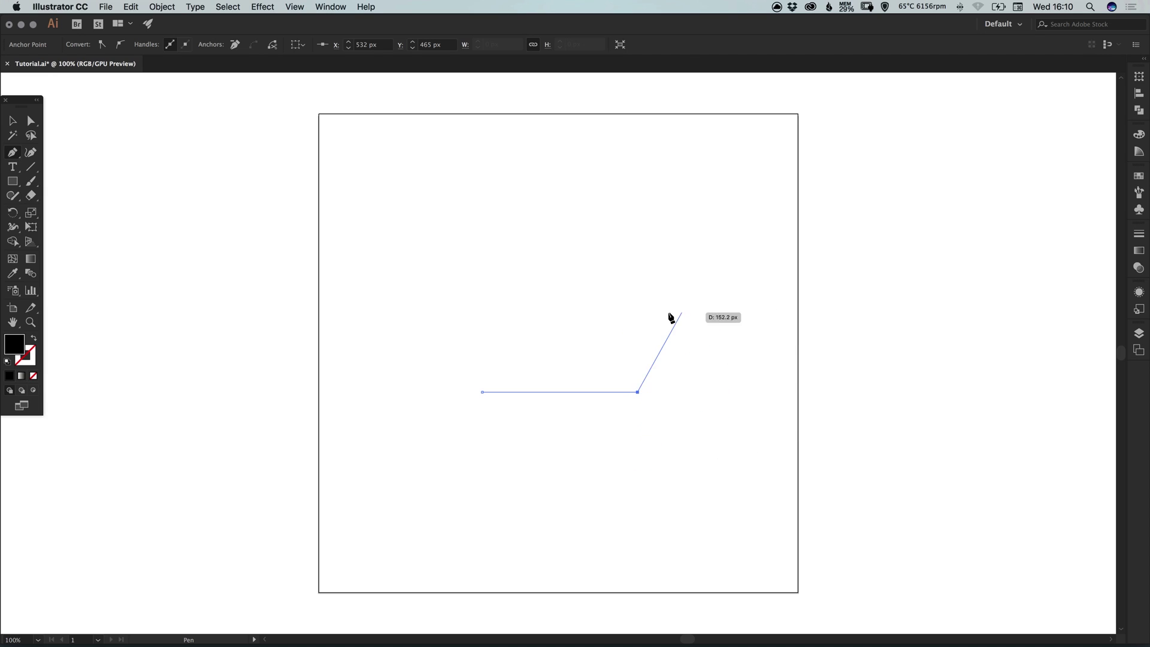
left_click(228, 7)
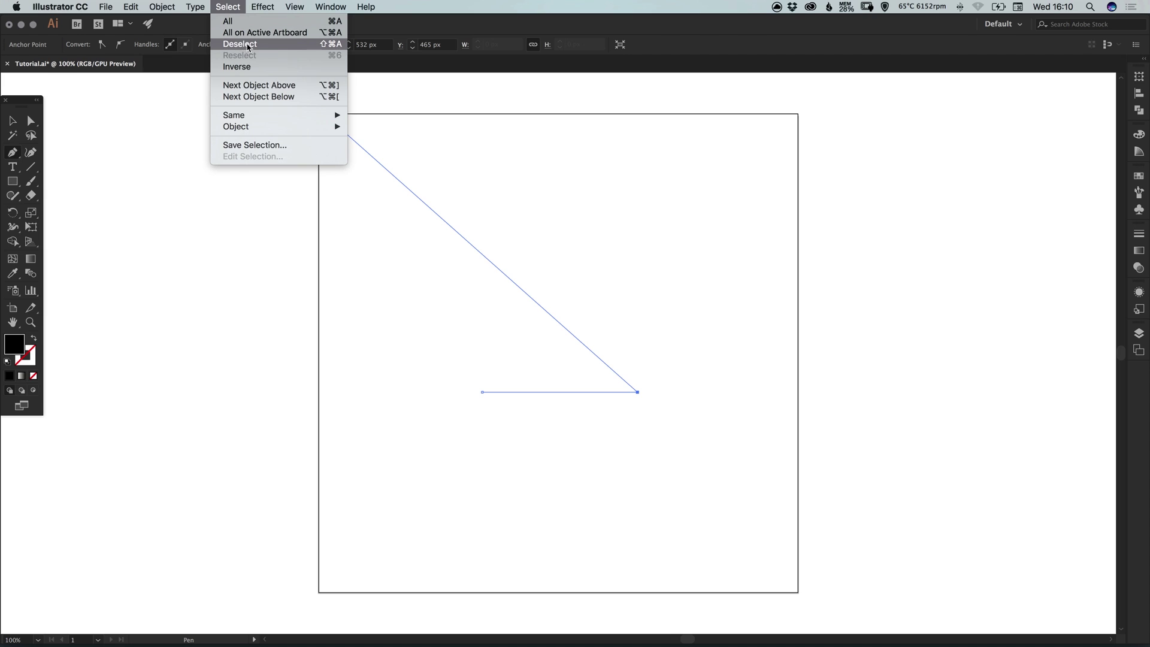
left_click(315, 48)
Select the invisible horizontal line and swap fill and stroke so it shows
key("v")
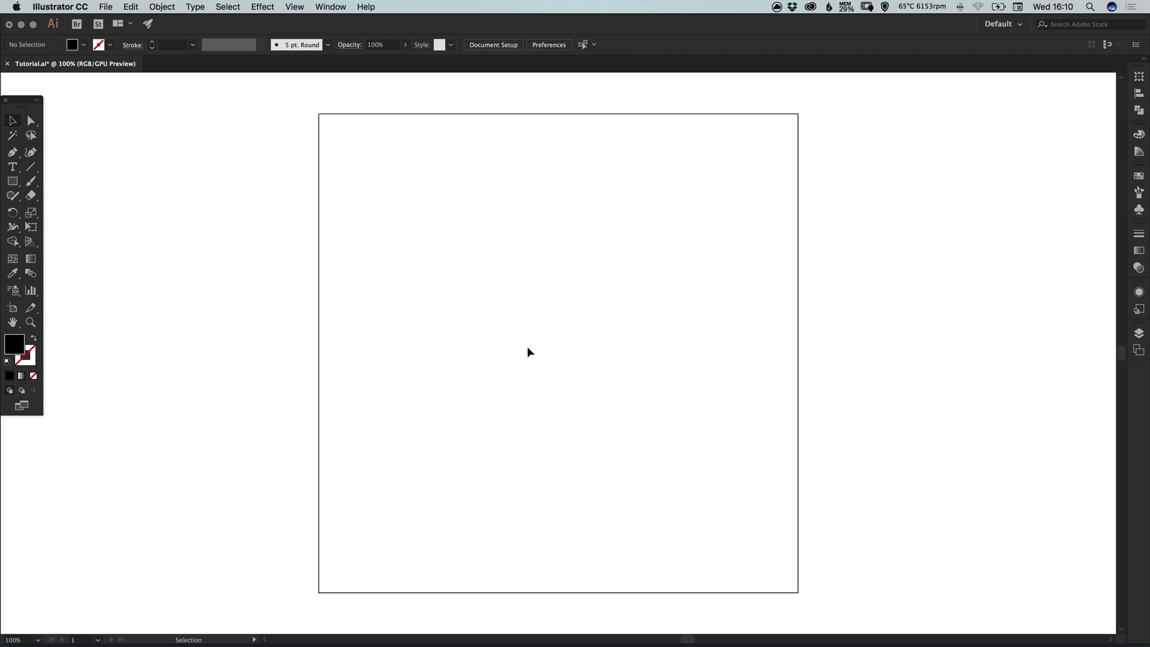
left_click_drag(424, 346, 699, 462)
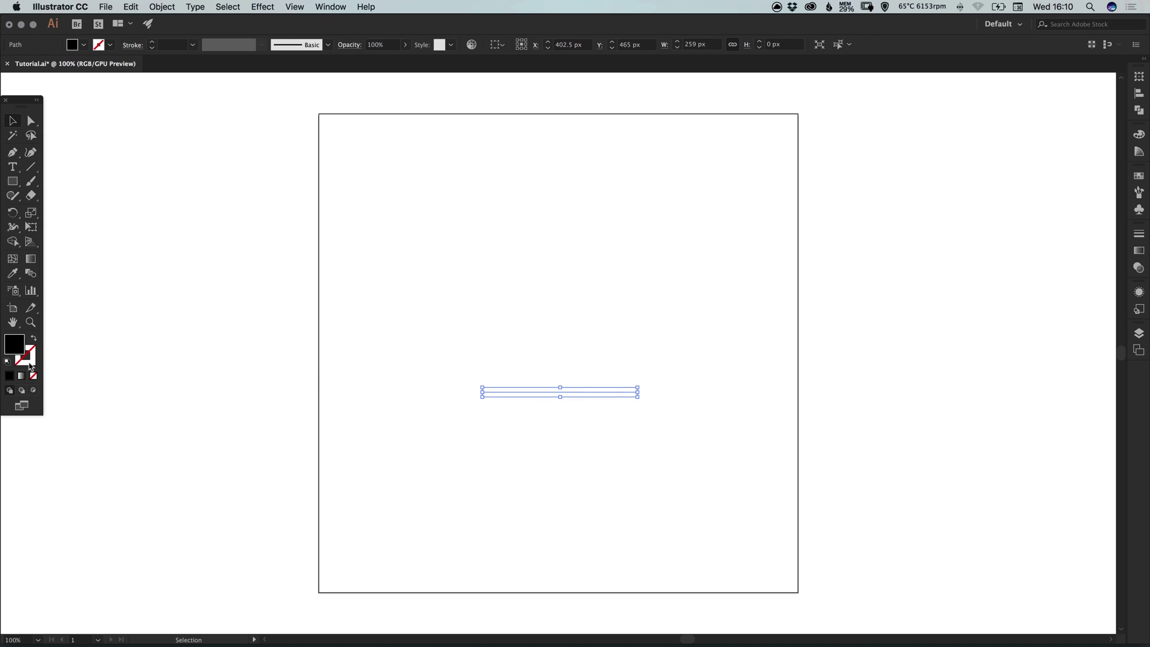
left_click(33, 340)
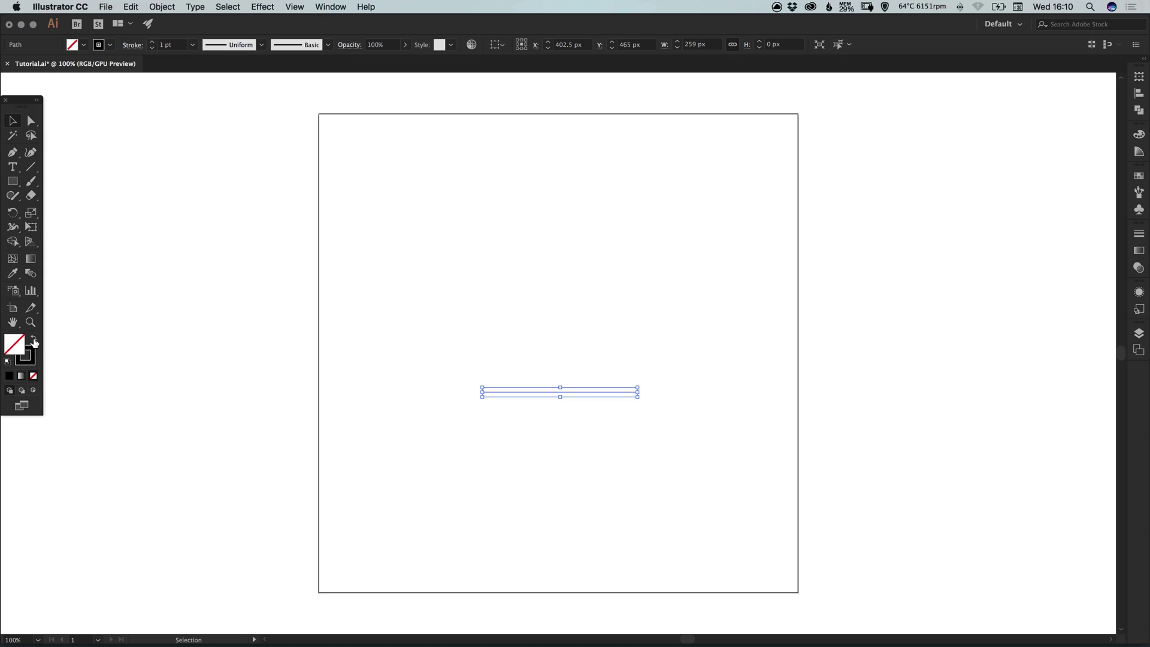
Raise the line's stroke weight to 10 pt and switch to Outline view
left_click(1139, 234)
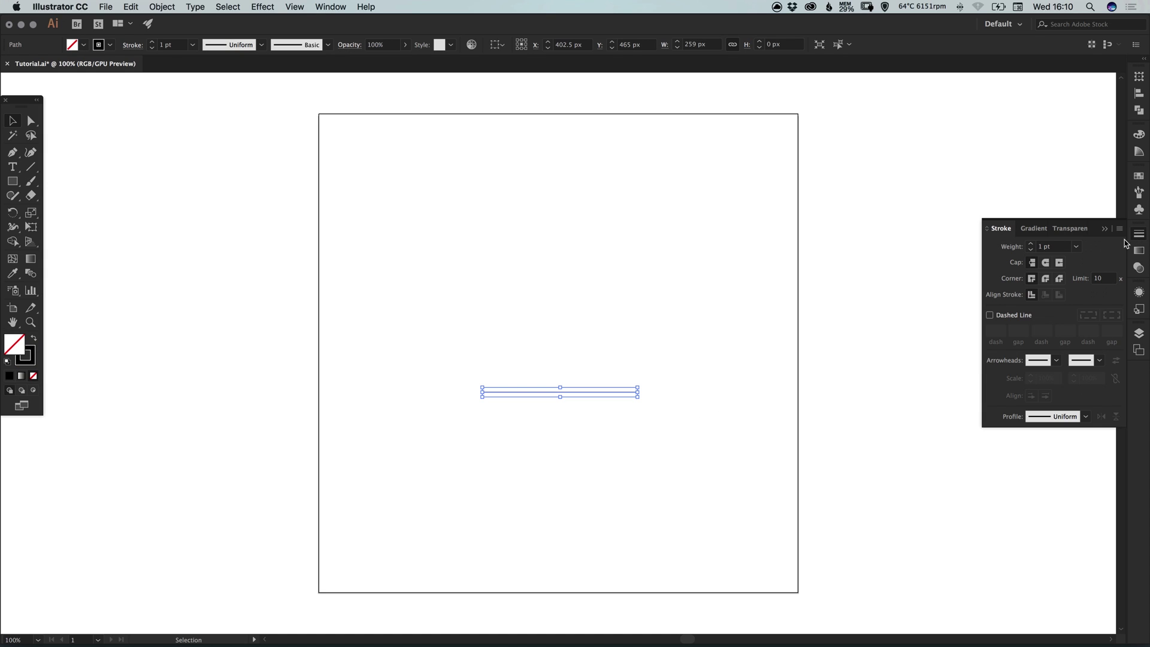
left_click(1030, 243)
left_click(1030, 243)
left_click(1030, 243)
left_click(1030, 244)
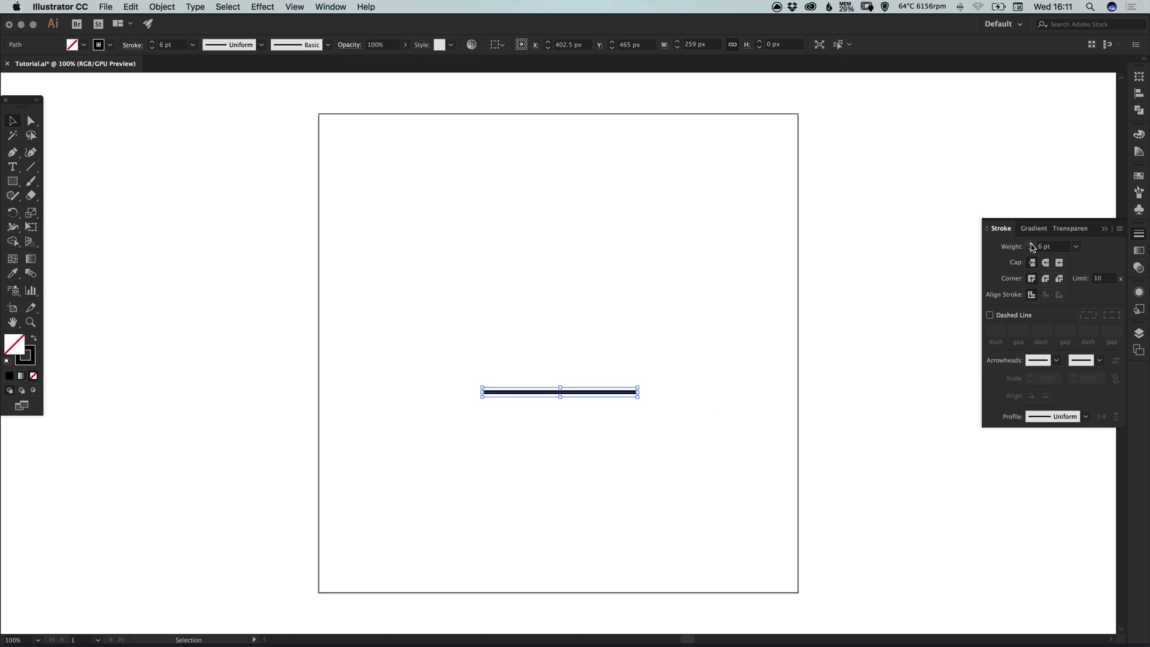
left_click(1030, 243)
left_click(1030, 243)
left_click(1030, 243)
left_click(1030, 243)
left_click(1030, 244)
left_click(794, 325)
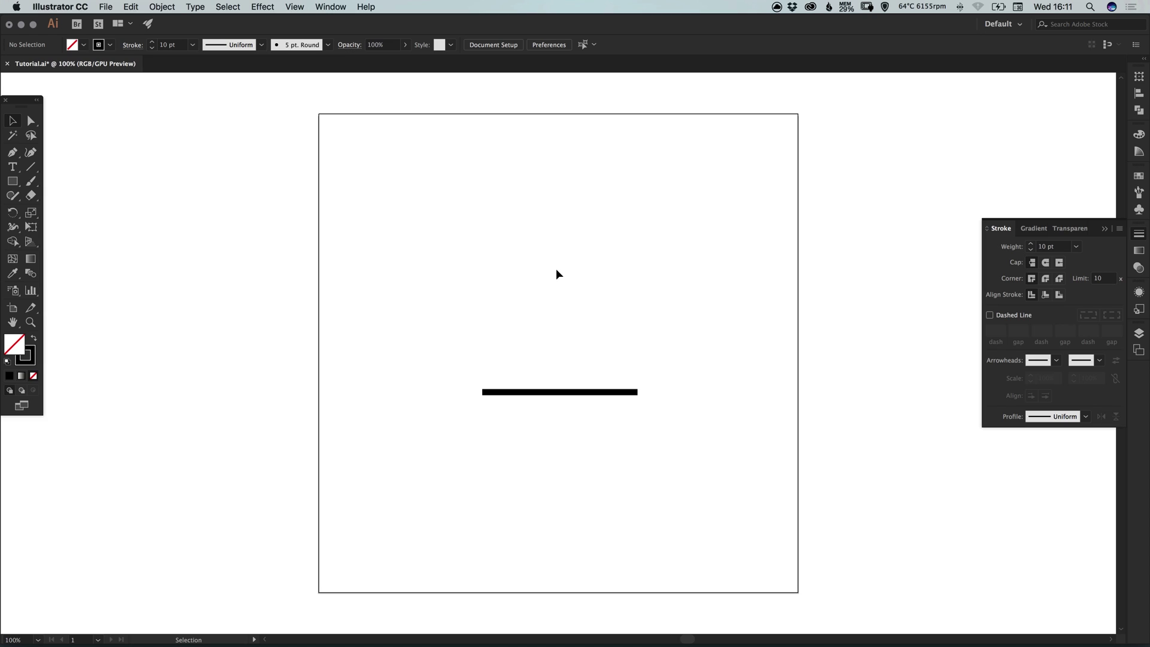
key("super+y")
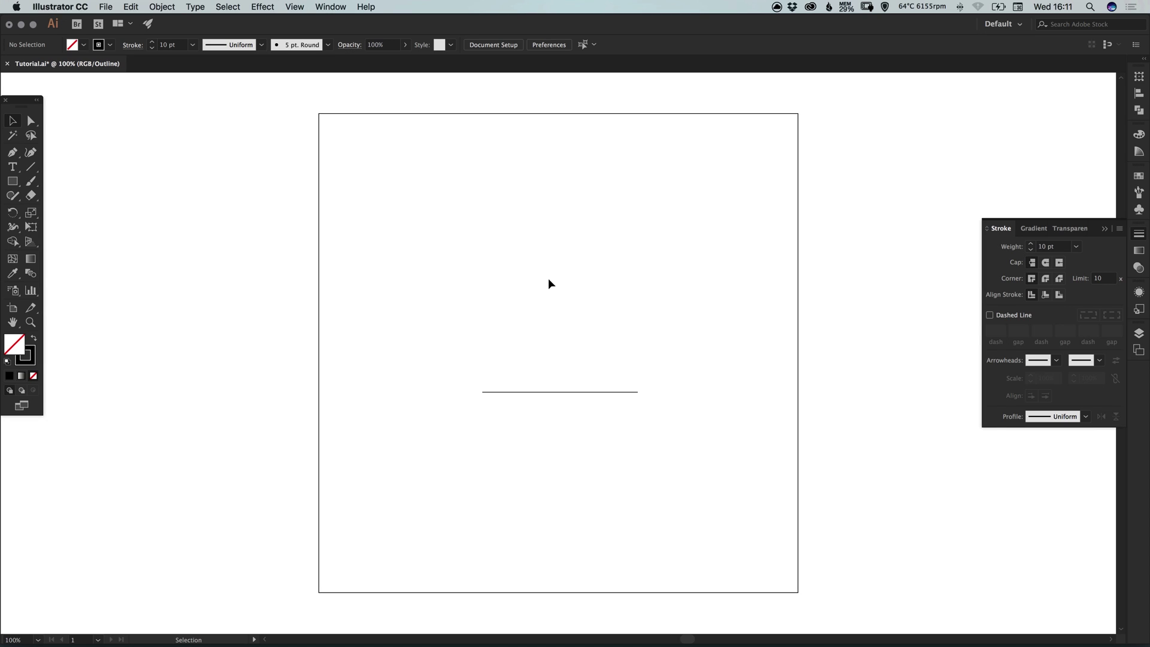
With Smart Guides on, draw a vertical stem straight up from the base line's midpoint
left_click(1138, 233)
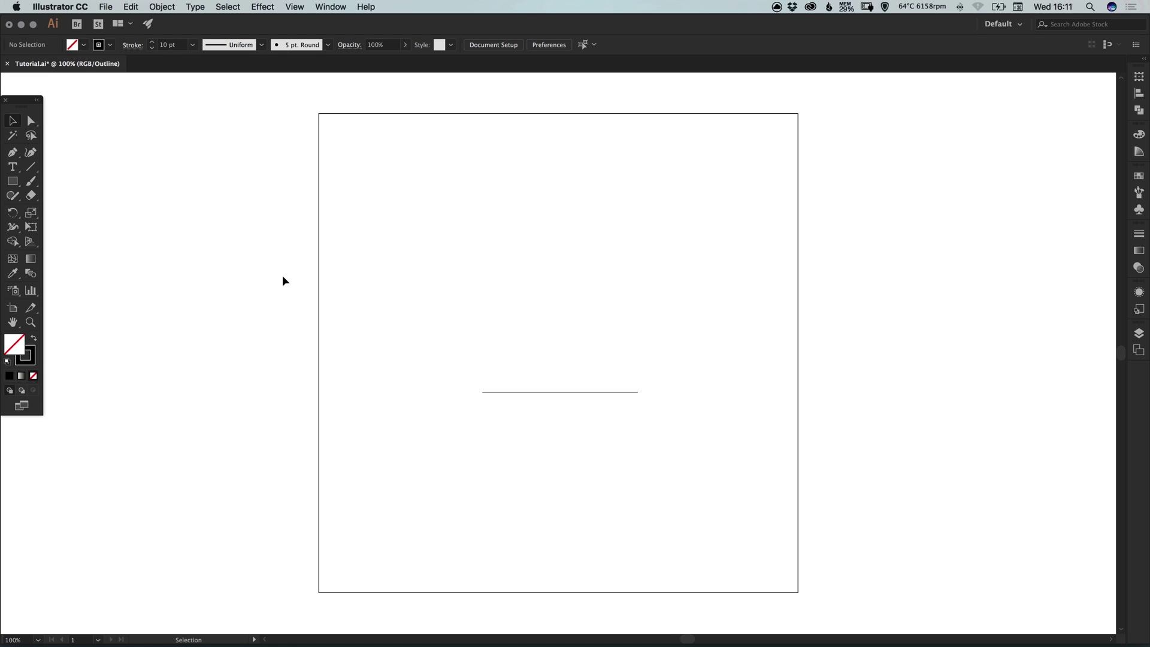
left_click(12, 153)
left_click(294, 7)
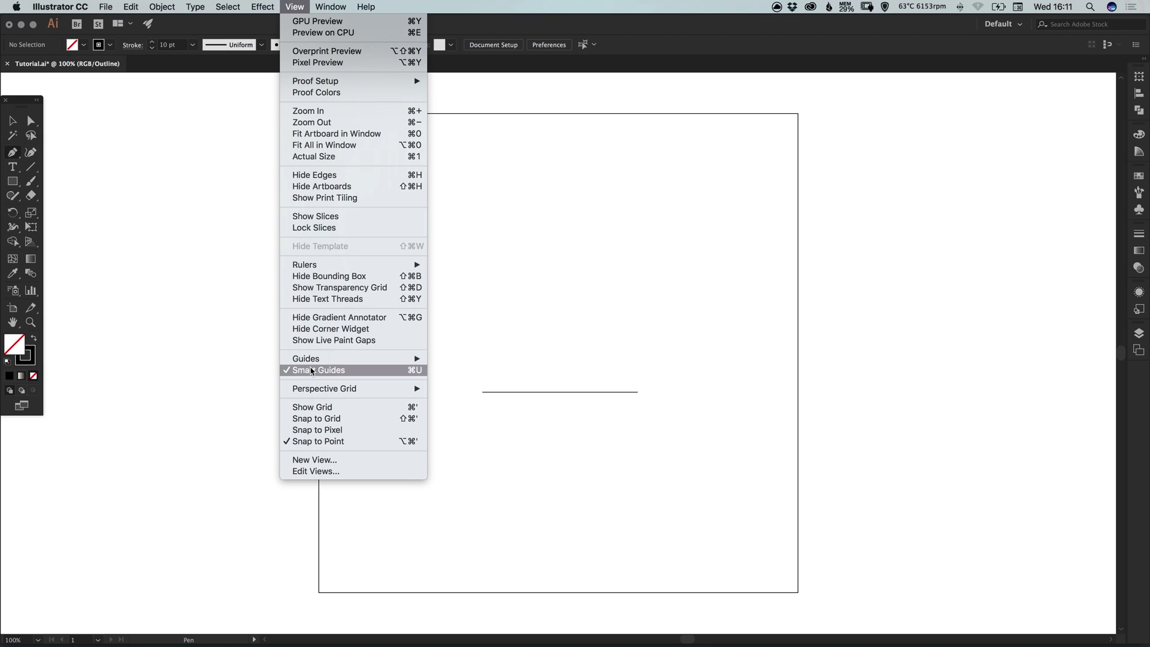
left_click(559, 396)
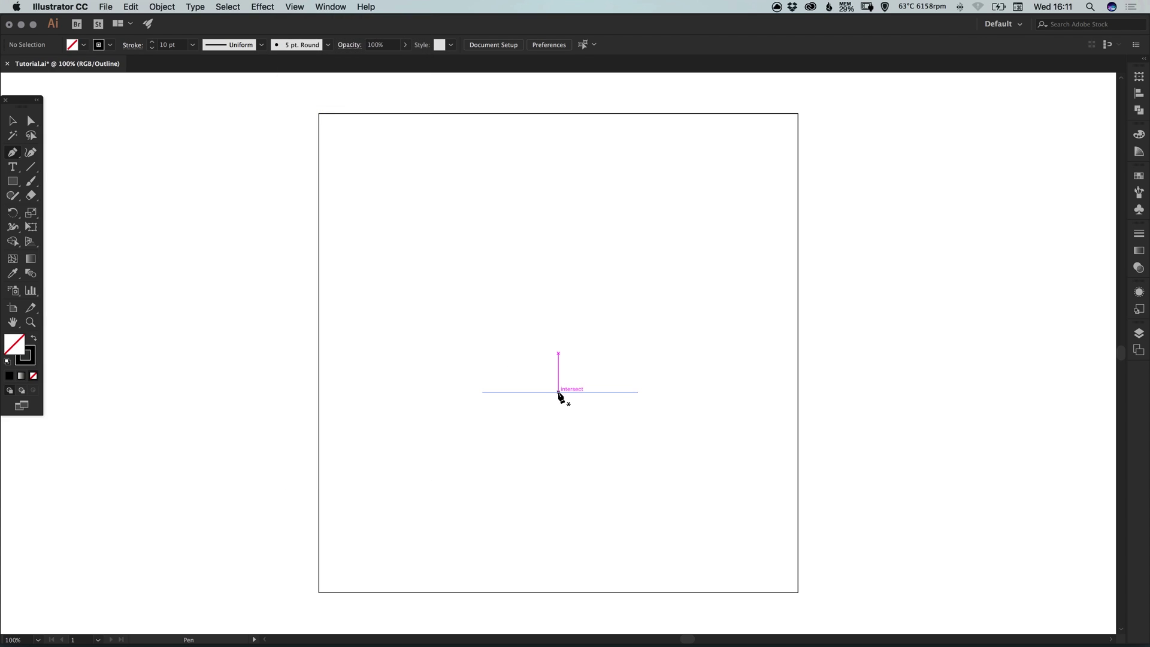
left_click(558, 392)
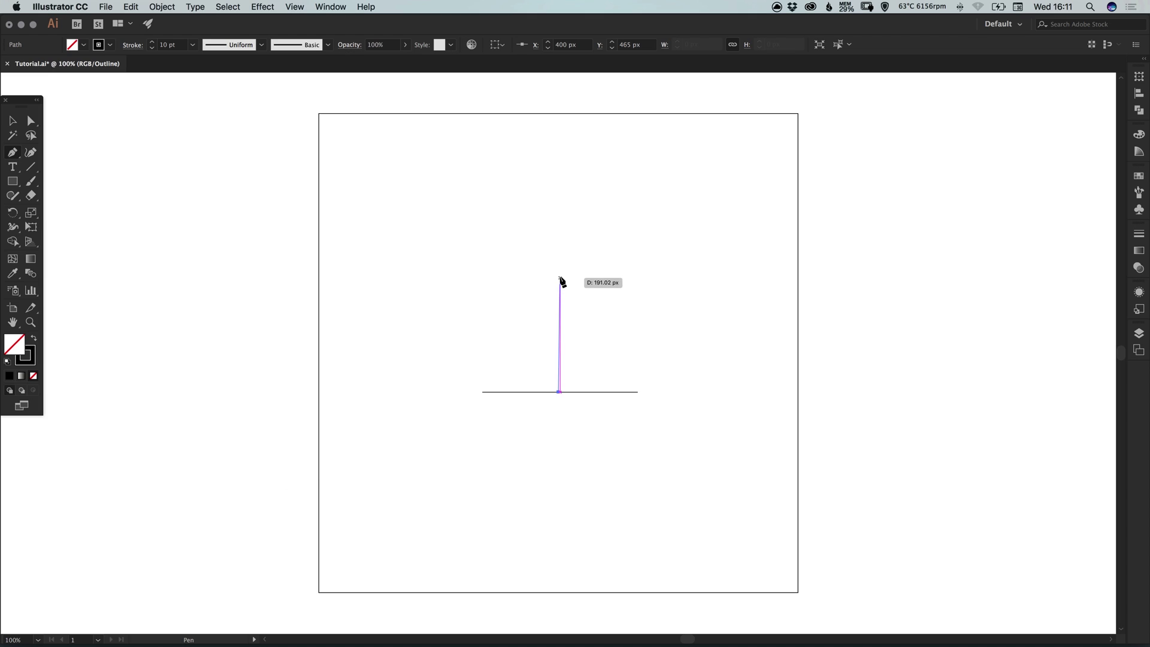
left_click(559, 226)
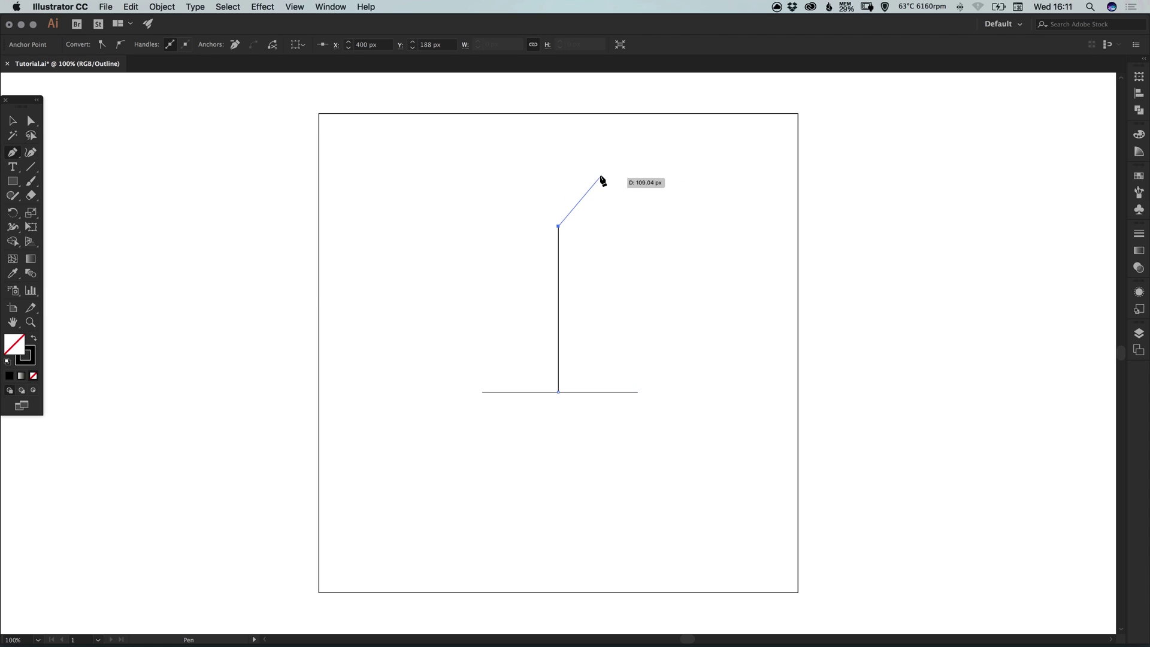
left_click_drag(600, 175, 647, 175)
key("super+z")
key("v")
left_click(482, 210)
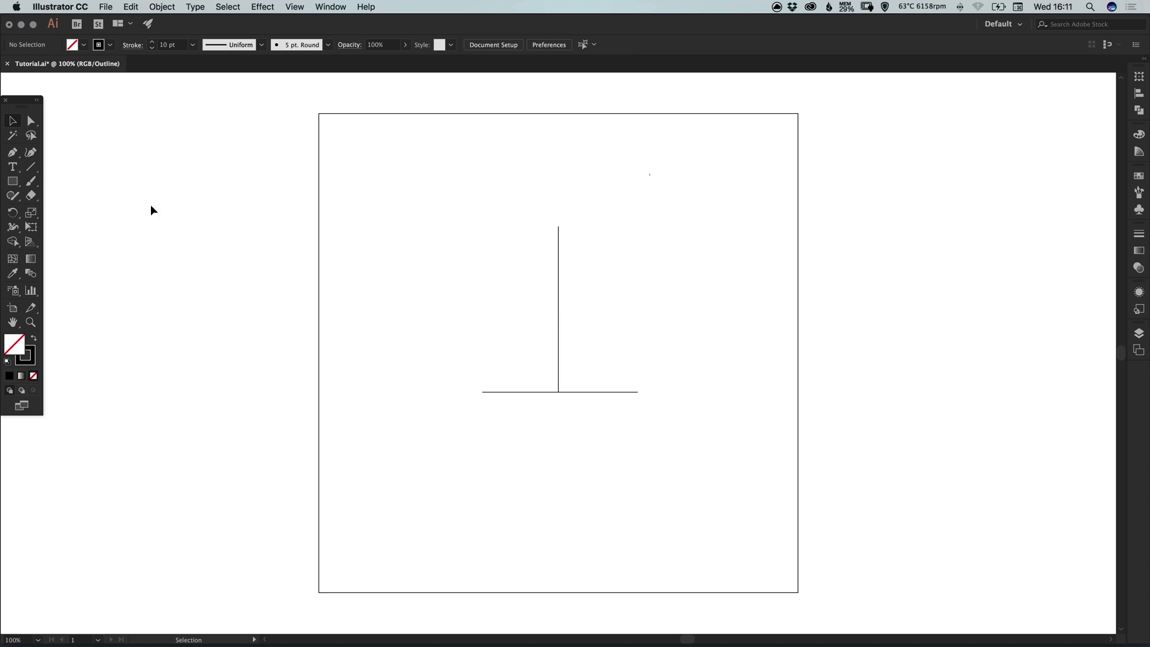
Draw a circle and position its left edge at the top of the stem
left_click(17, 182)
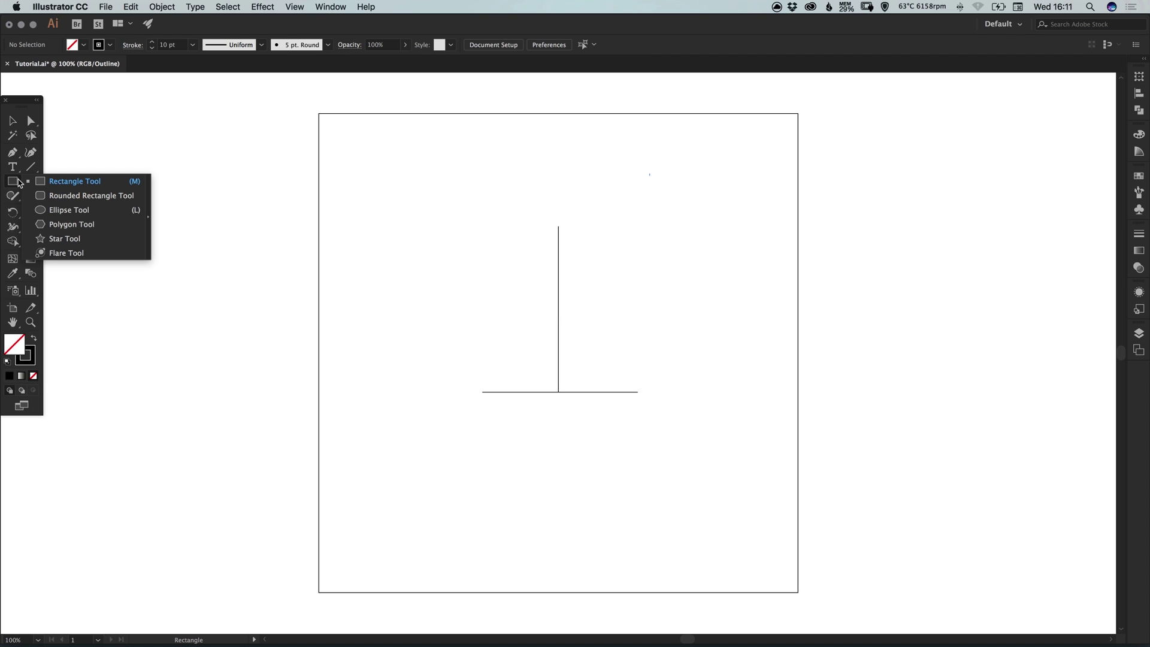
left_click(56, 210)
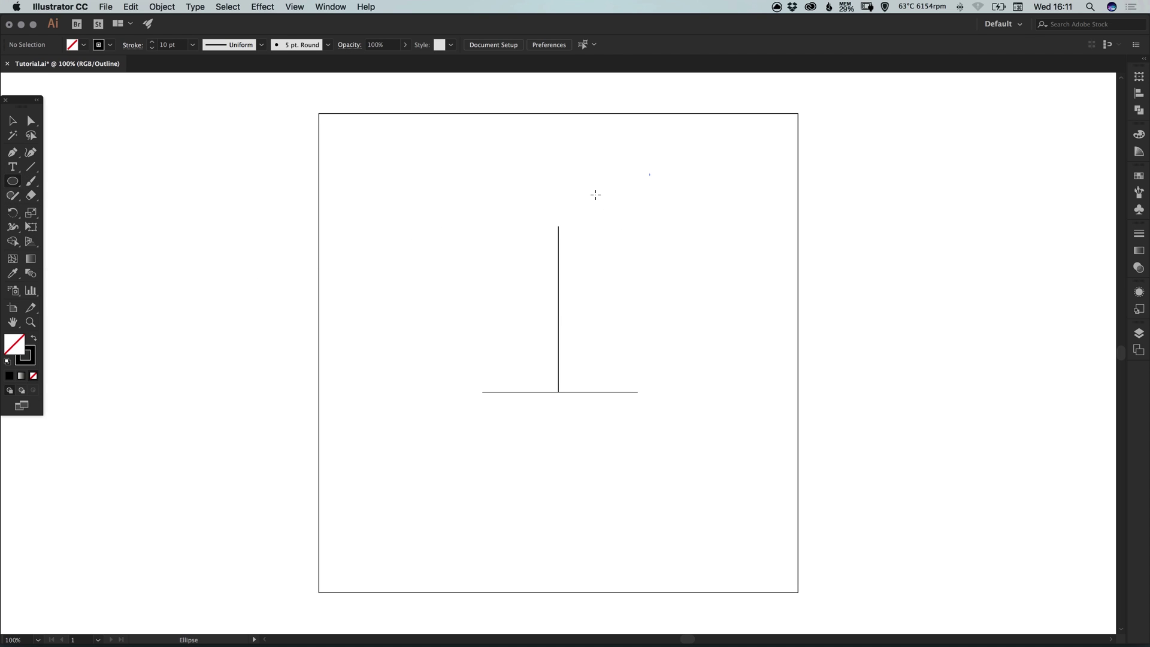
mouse_move(594, 175)
left_mouse_down()
mouse_move(719, 278)
mouse_move(756, 281)
left_mouse_up()
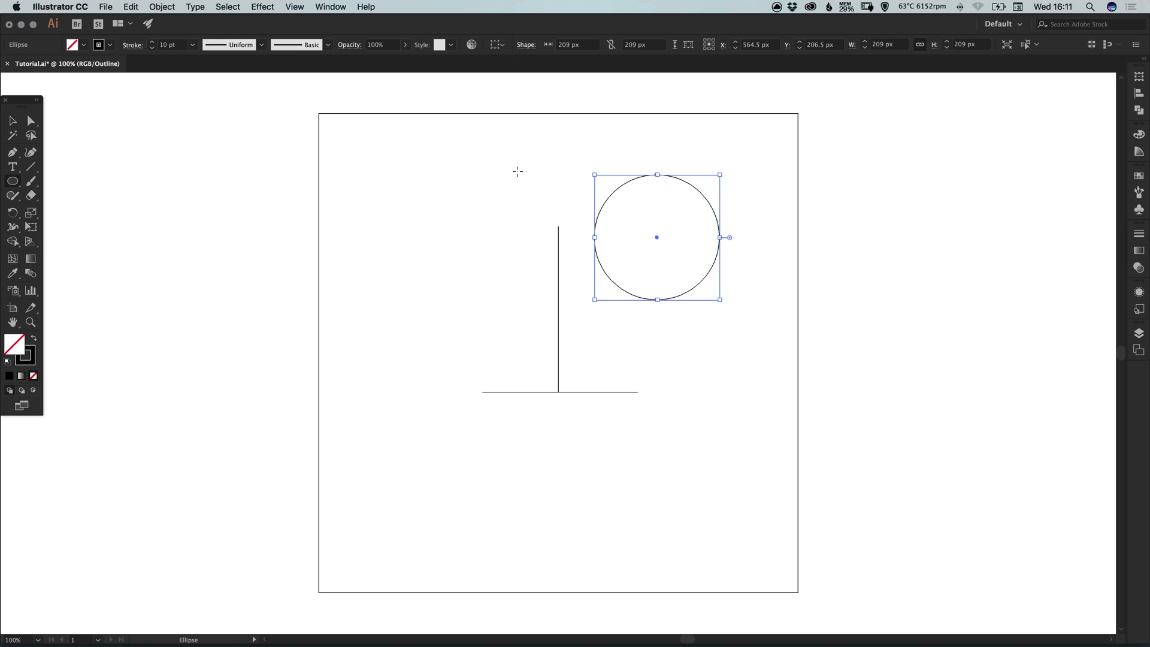
left_click(12, 122)
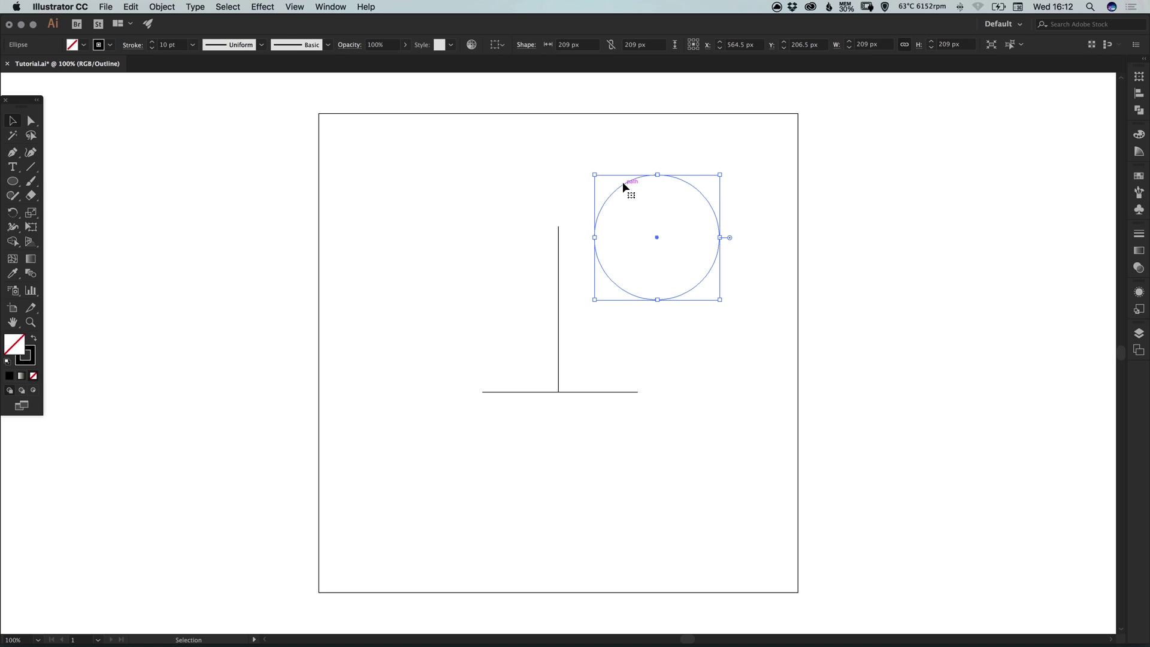
mouse_move(615, 184)
left_mouse_down()
mouse_move(586, 171)
mouse_move(594, 175)
left_mouse_up()
left_click(600, 300)
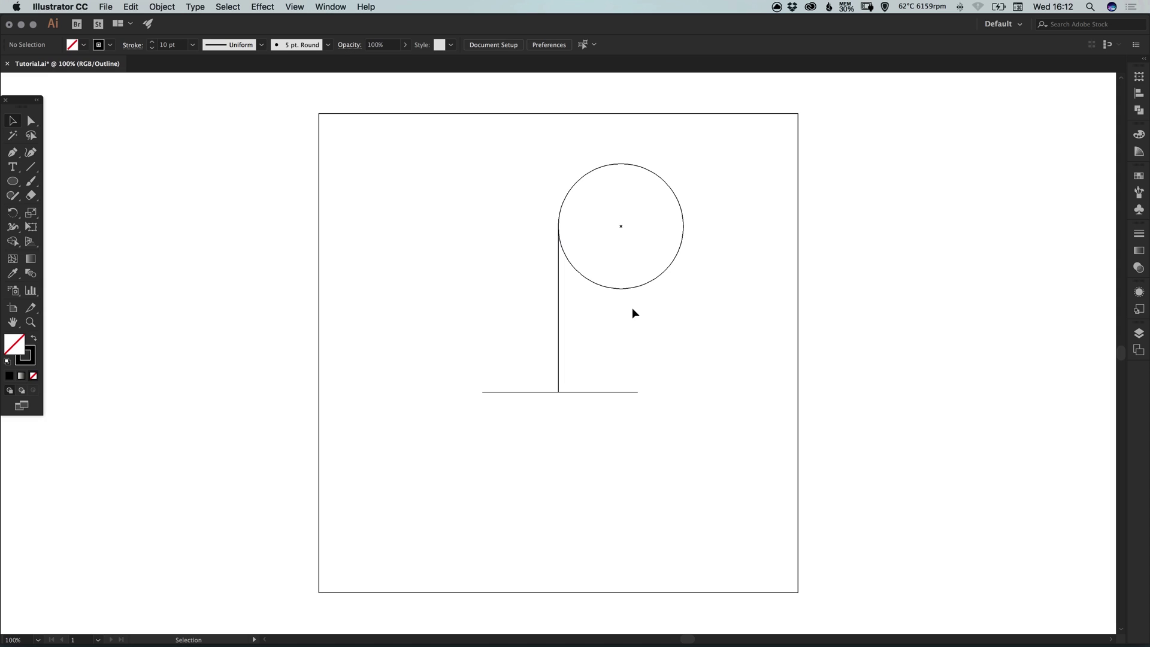
Delete the circle's right and bottom anchors to leave a quarter arc, then return to Preview
key("a")
left_click_drag(609, 309, 719, 214)
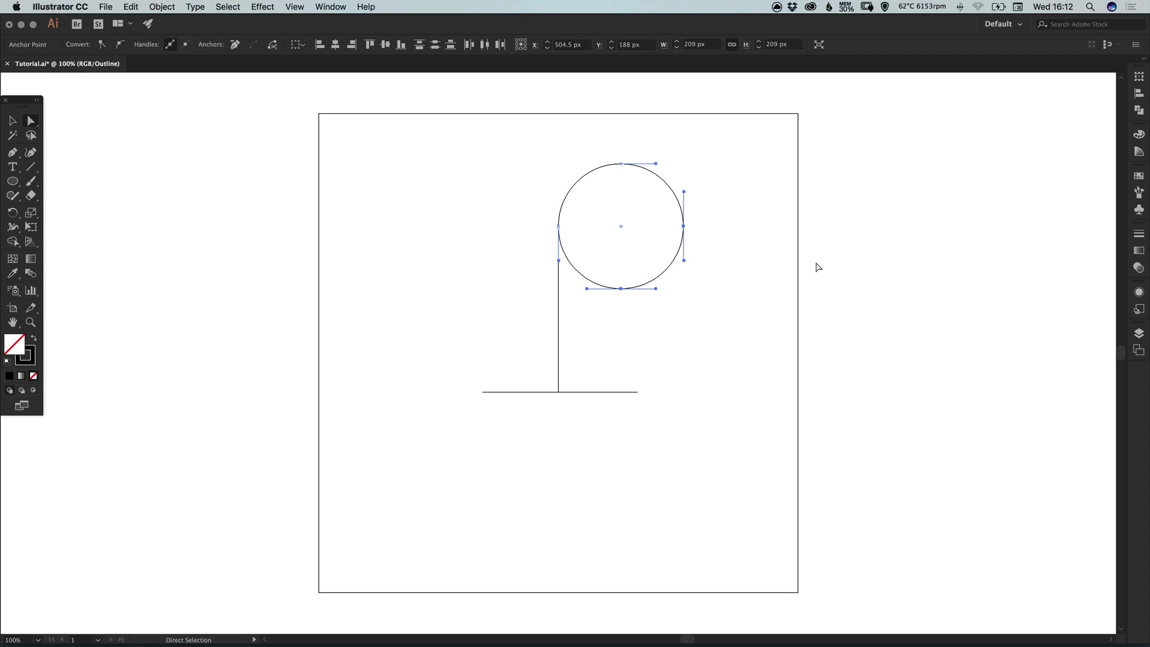
key("BackSpace")
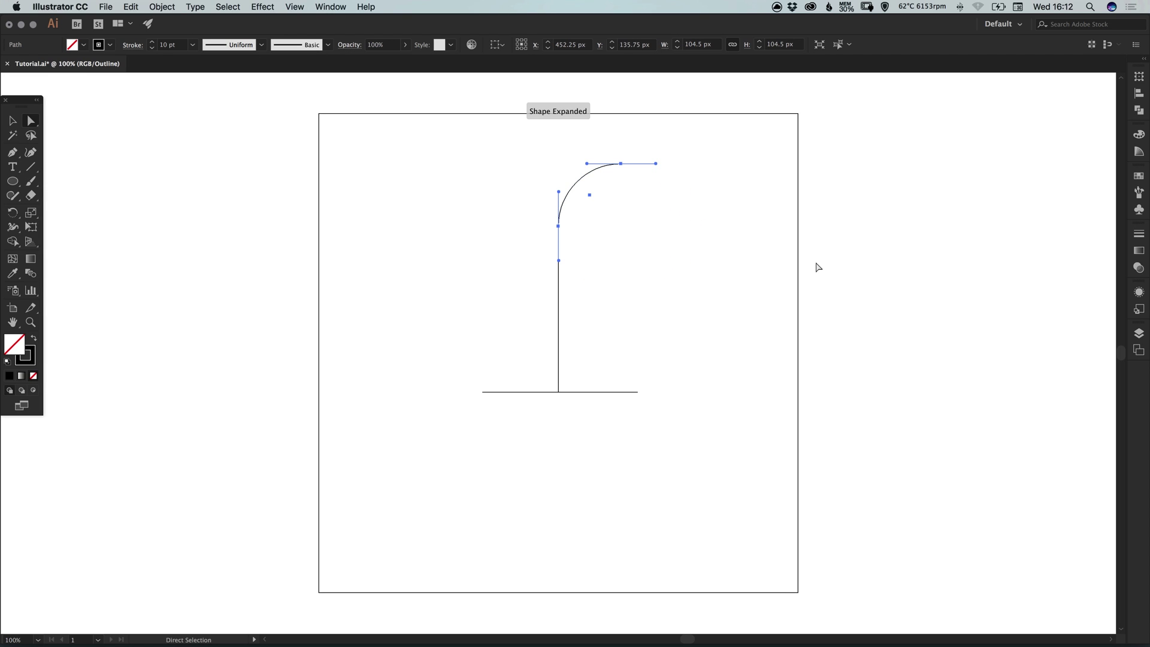
left_click(713, 239)
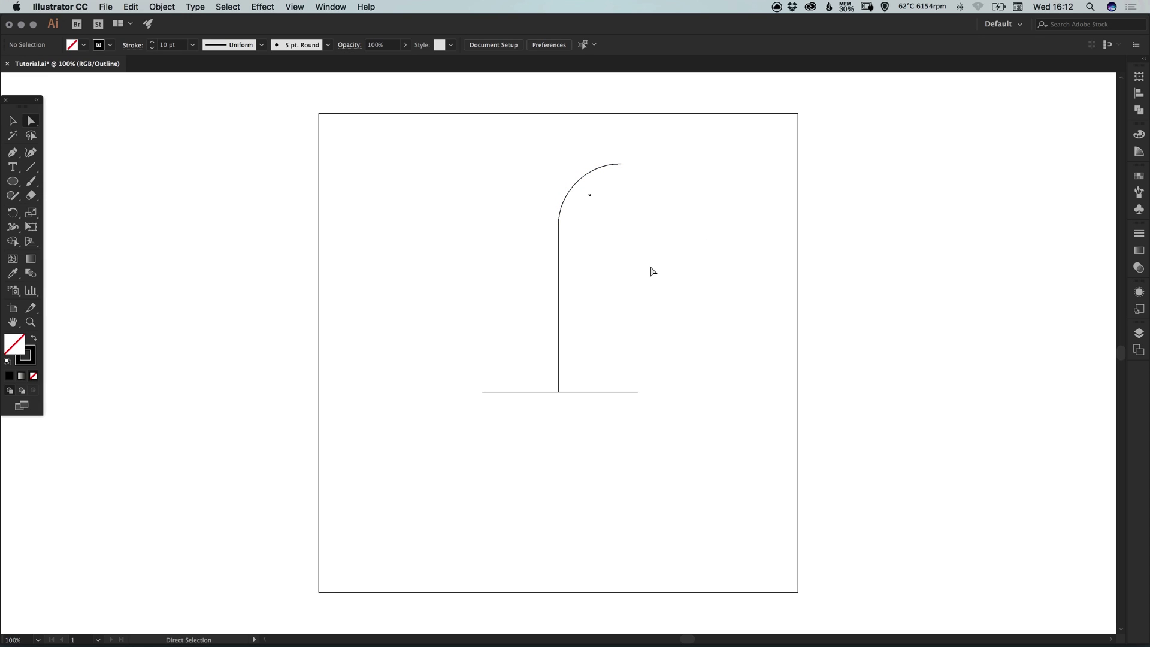
key("v")
key("super+y")
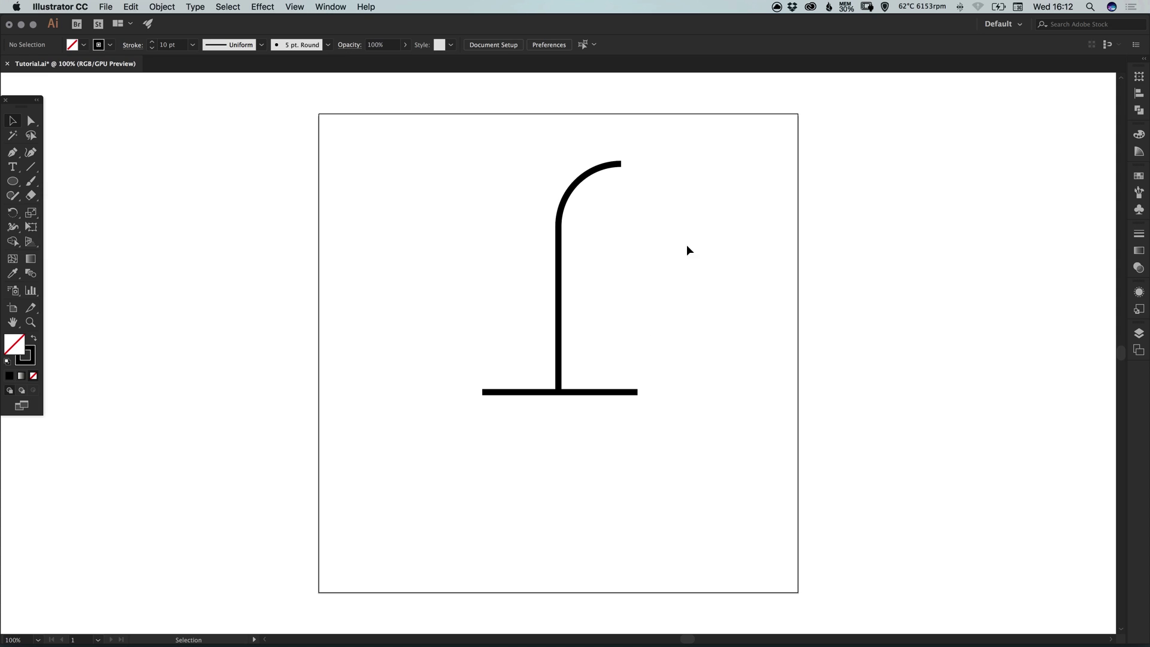
Set the stem, arc and base line to a 30 pt stroke weight, then select the top arc
key("a")
key("v")
left_click_drag(418, 154, 701, 491)
left_click(1138, 236)
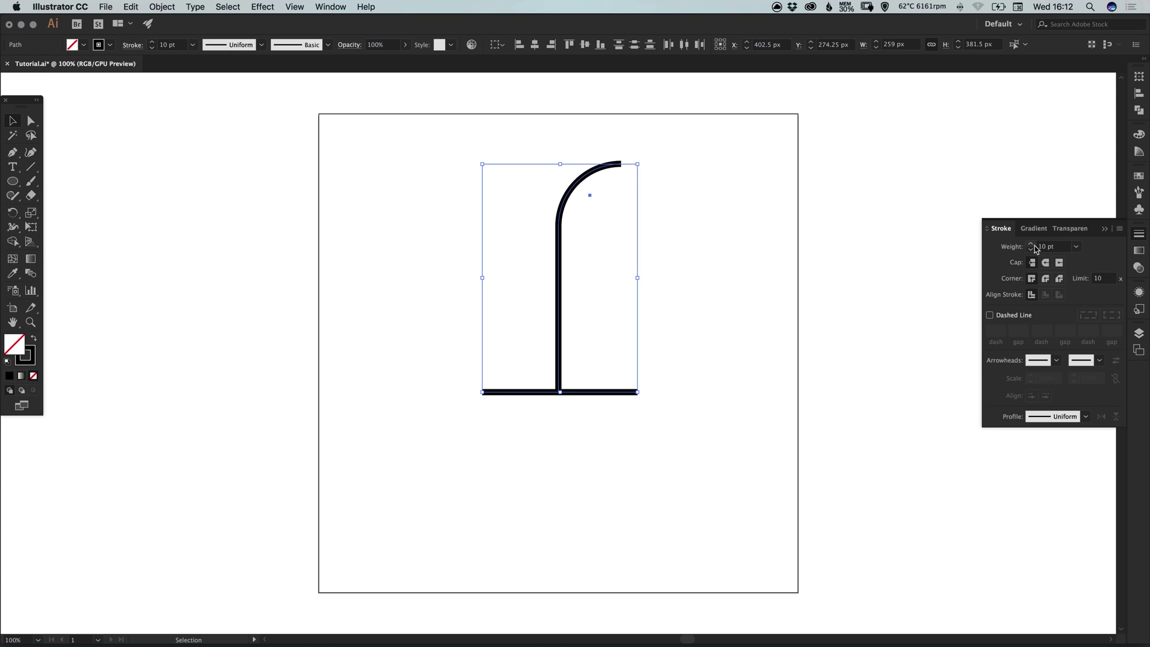
left_click(1030, 243)
left_click(1030, 243)
left_click(1030, 243)
left_click(1030, 243)
left_click(1030, 243)
left_click(1030, 243)
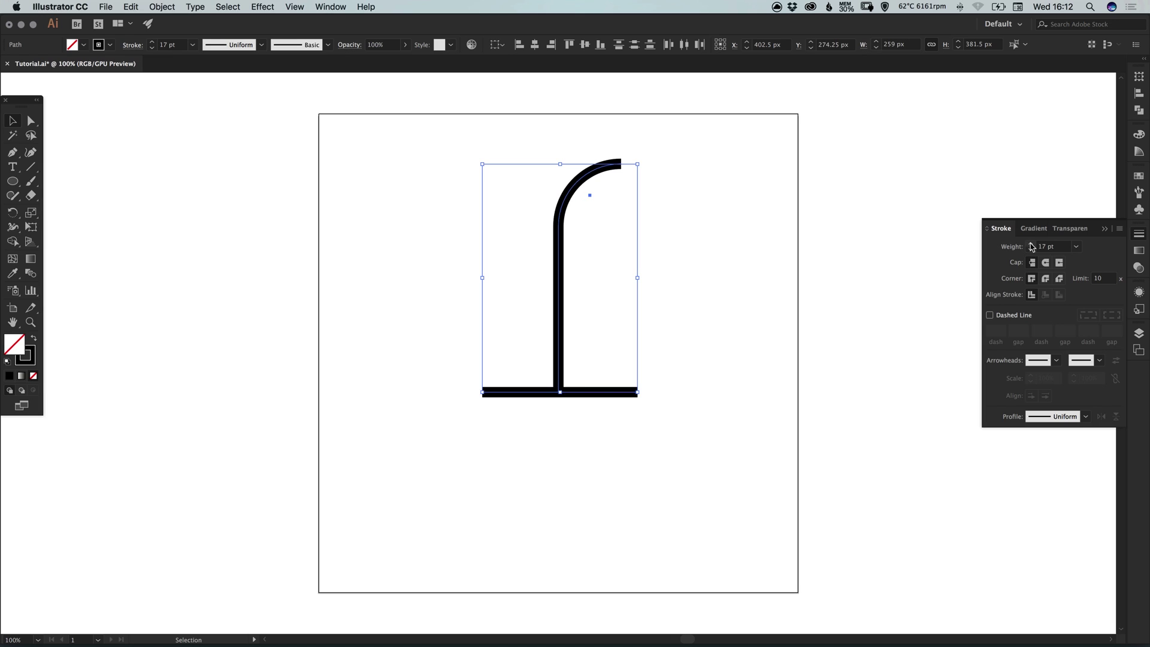
left_click(1030, 243)
left_click(1030, 243)
left_click(1030, 243)
left_click(1030, 243)
left_click(1030, 243)
left_click(1030, 243)
left_click(1030, 243)
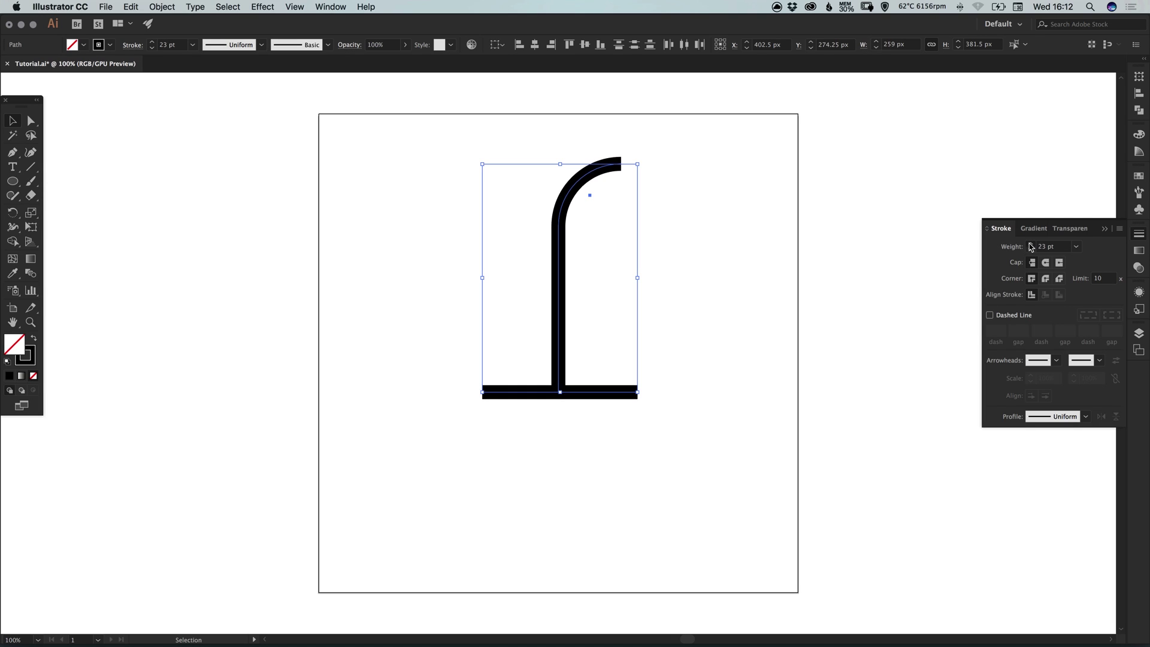
left_click(1030, 243)
left_click(1030, 243)
left_click(1030, 243)
left_click(638, 134)
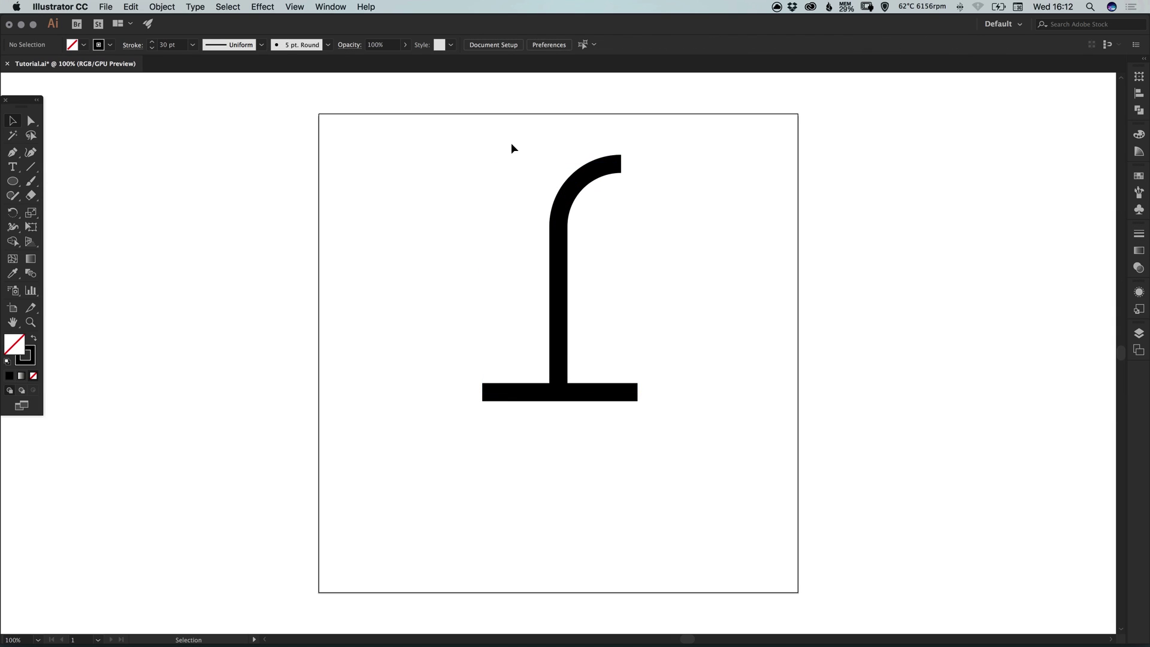
left_click_drag(512, 142, 665, 194)
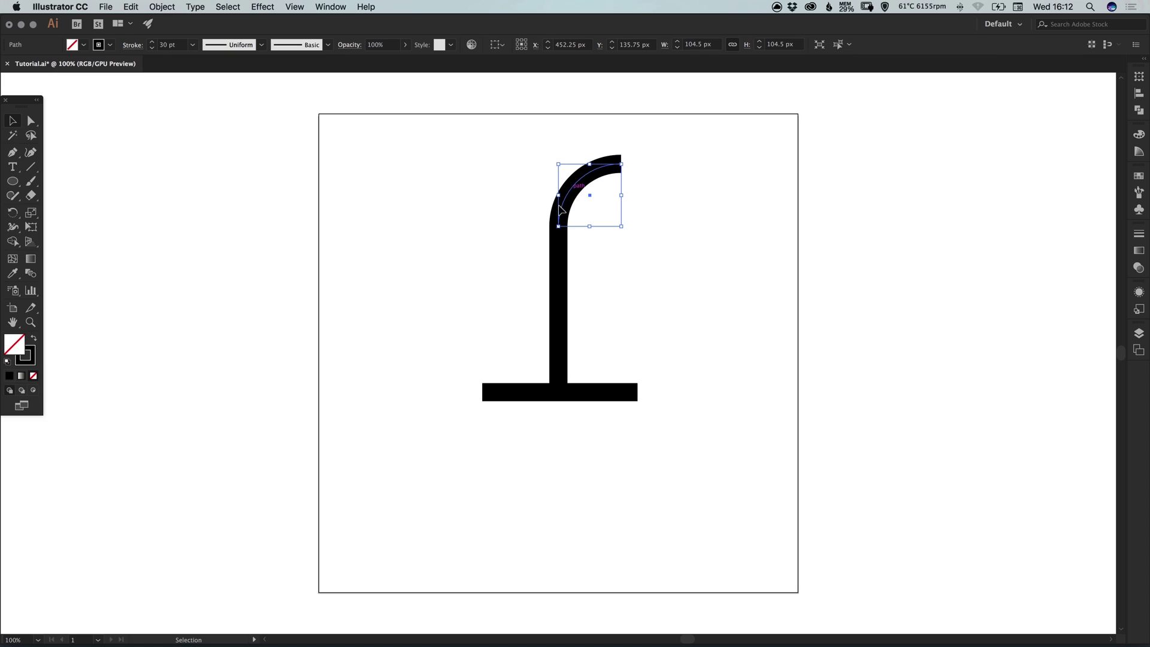
Copy and paste the arc in place, reflect it vertically, and move it 79.75 px right
left_click(130, 7)
left_click(141, 64)
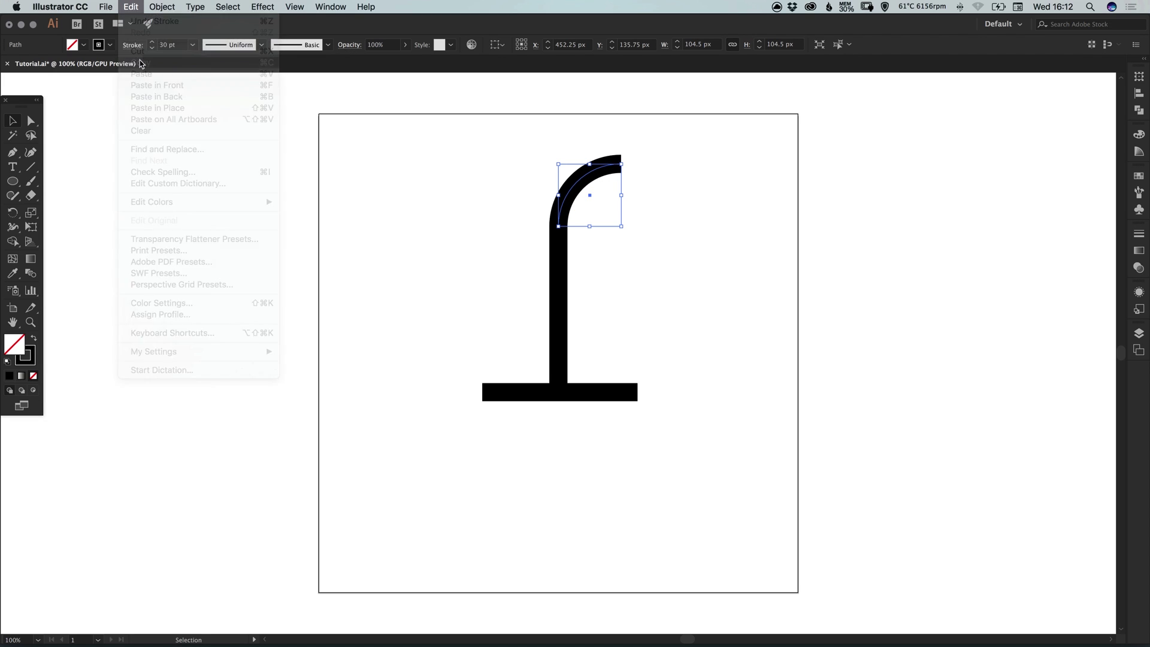
left_click(131, 7)
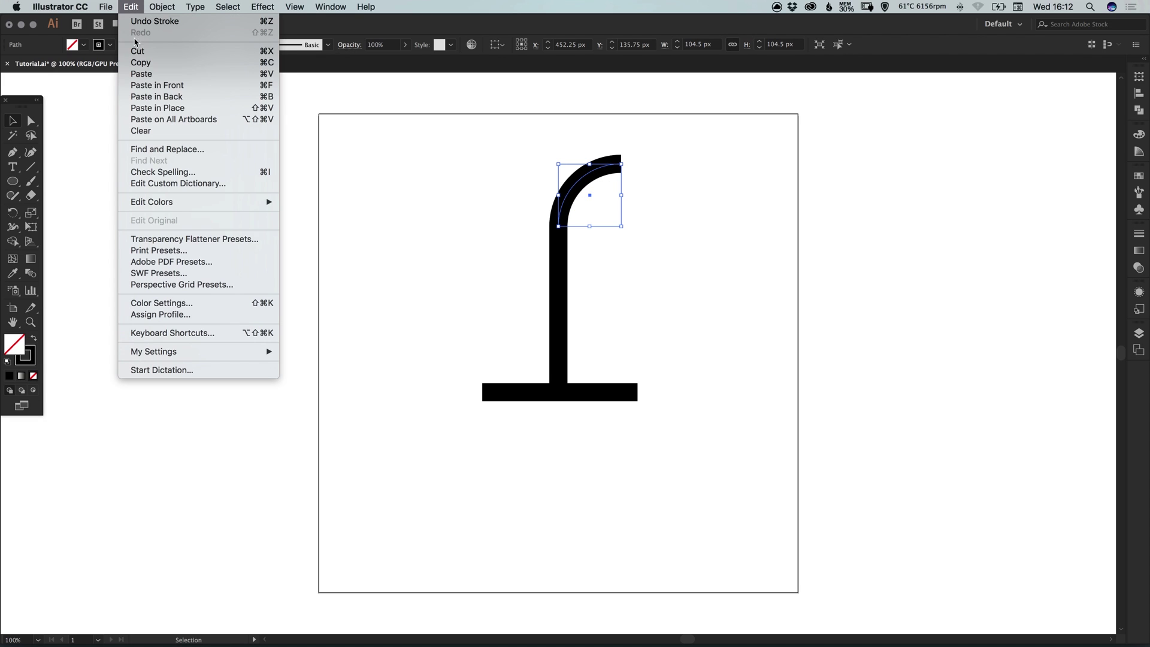
left_click(158, 109)
left_click(161, 6)
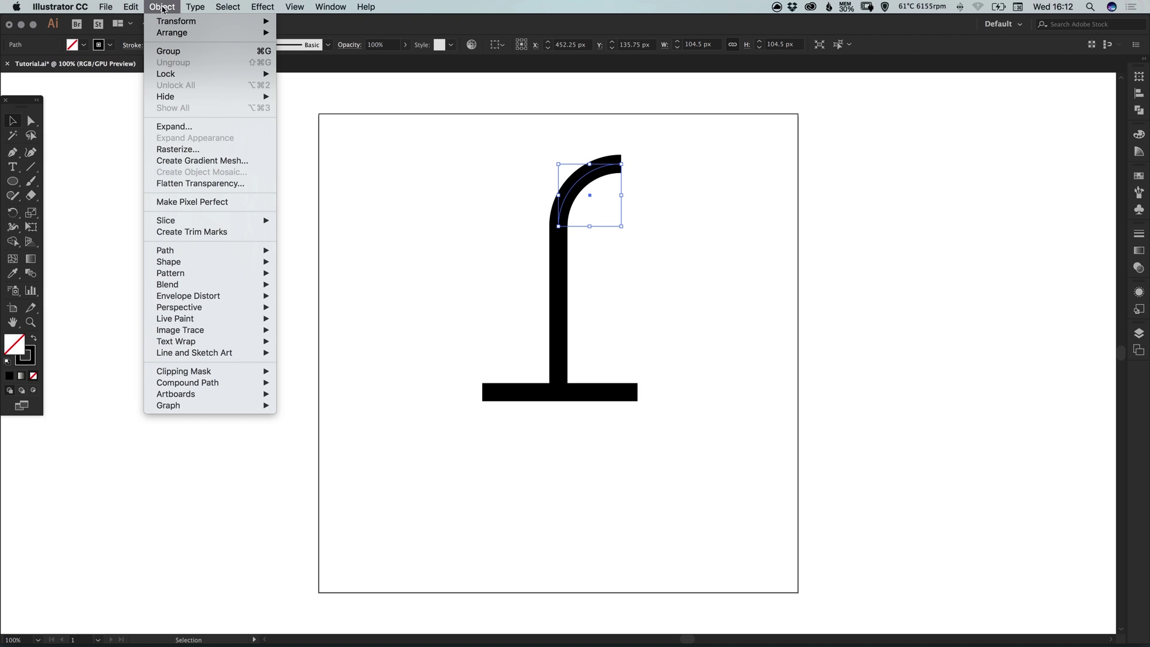
mouse_move(162, 22)
left_click(306, 65)
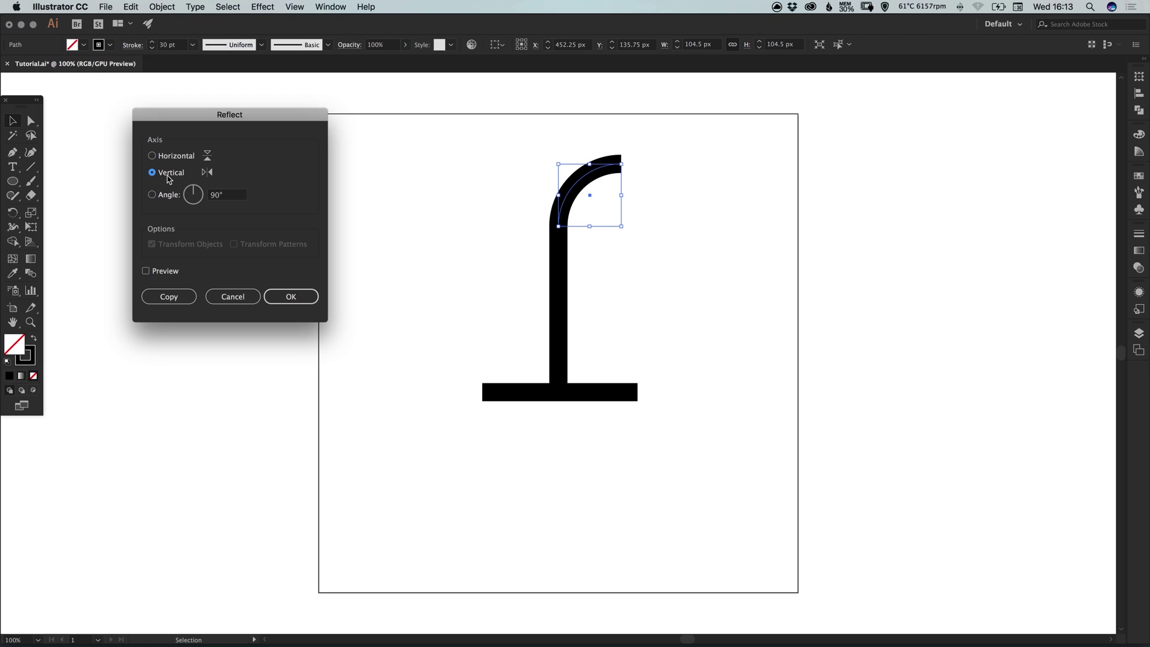
left_click(301, 297)
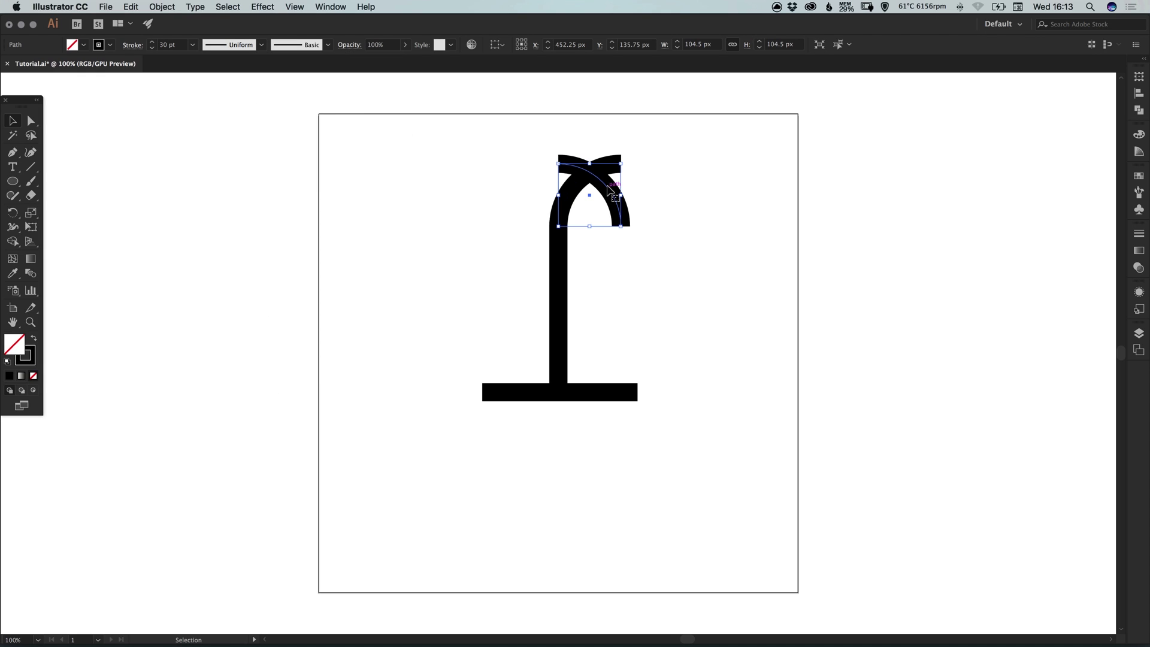
left_click_drag(606, 192, 671, 192)
left_click(786, 209)
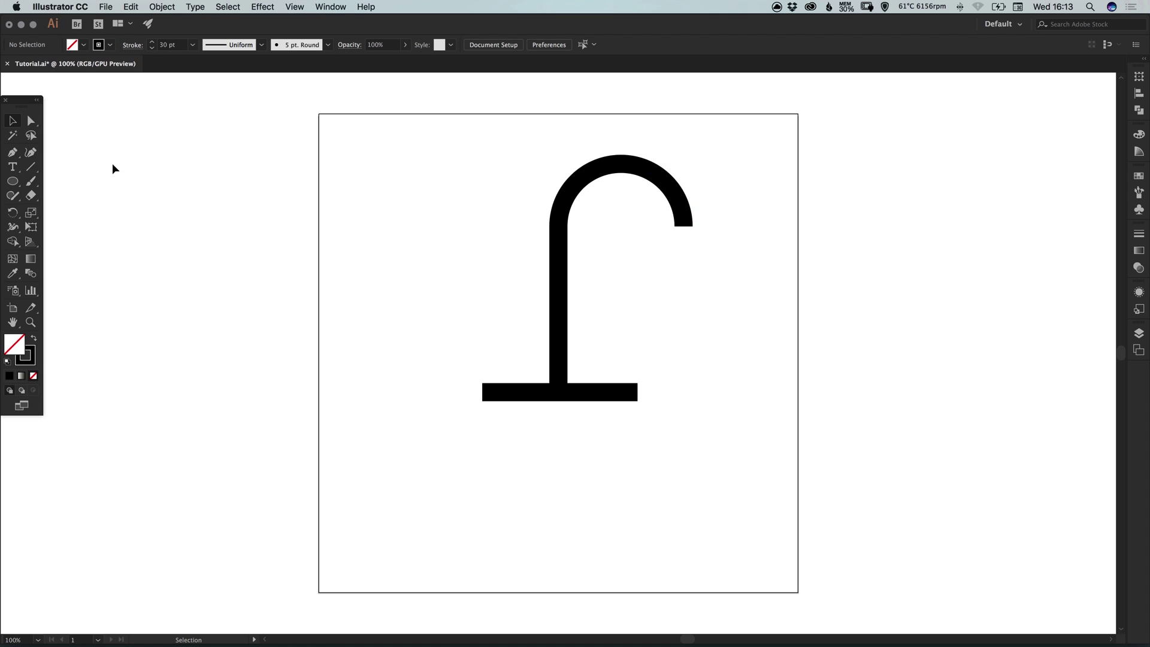
left_click(12, 154)
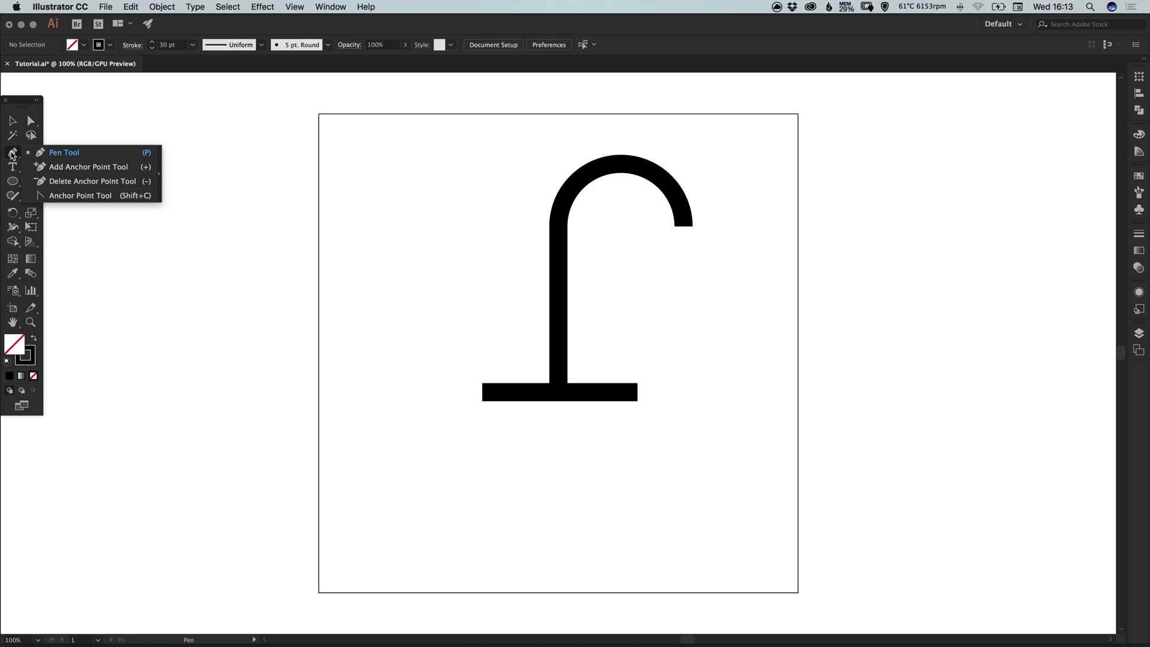
left_click(69, 168)
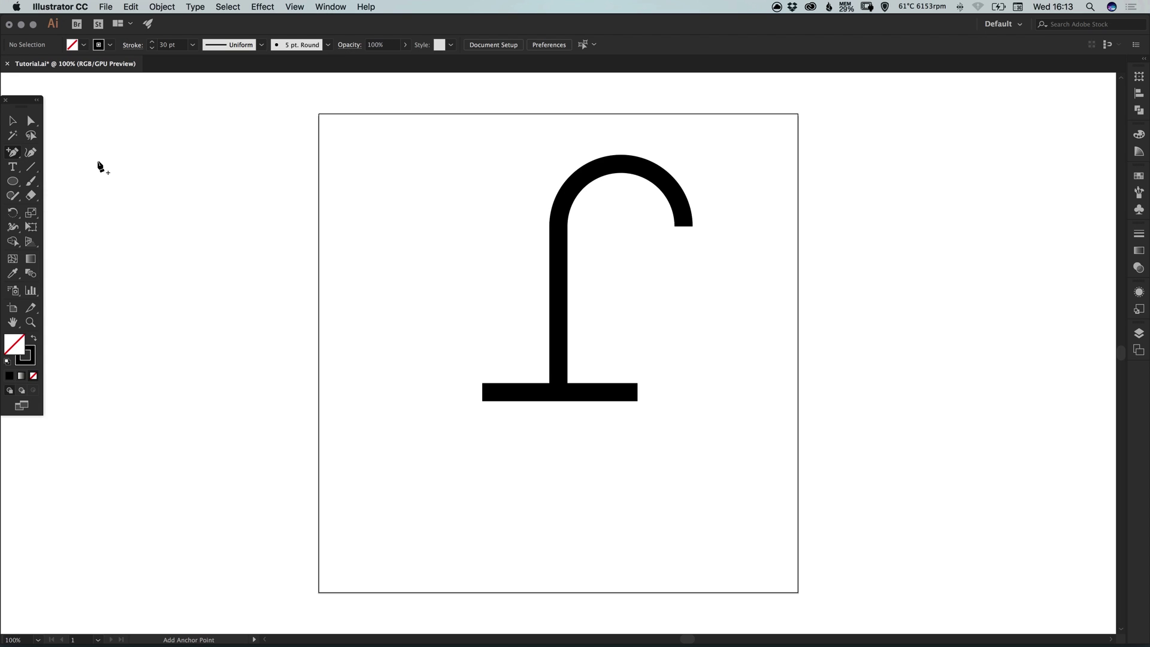
left_click(658, 176)
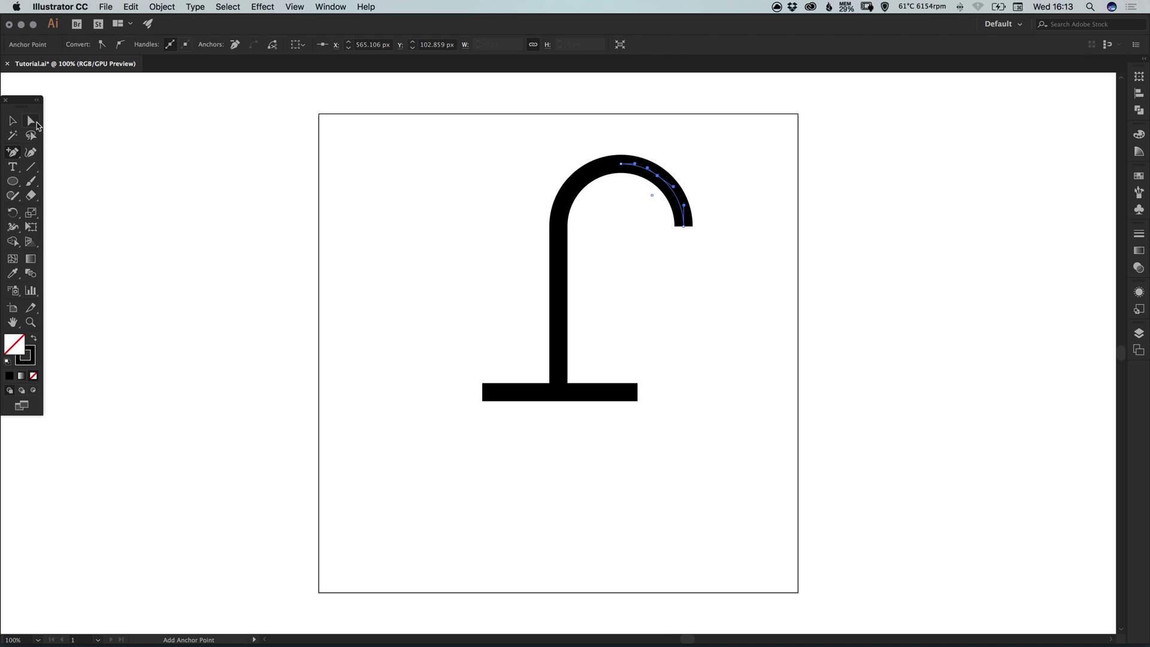
left_click(31, 123)
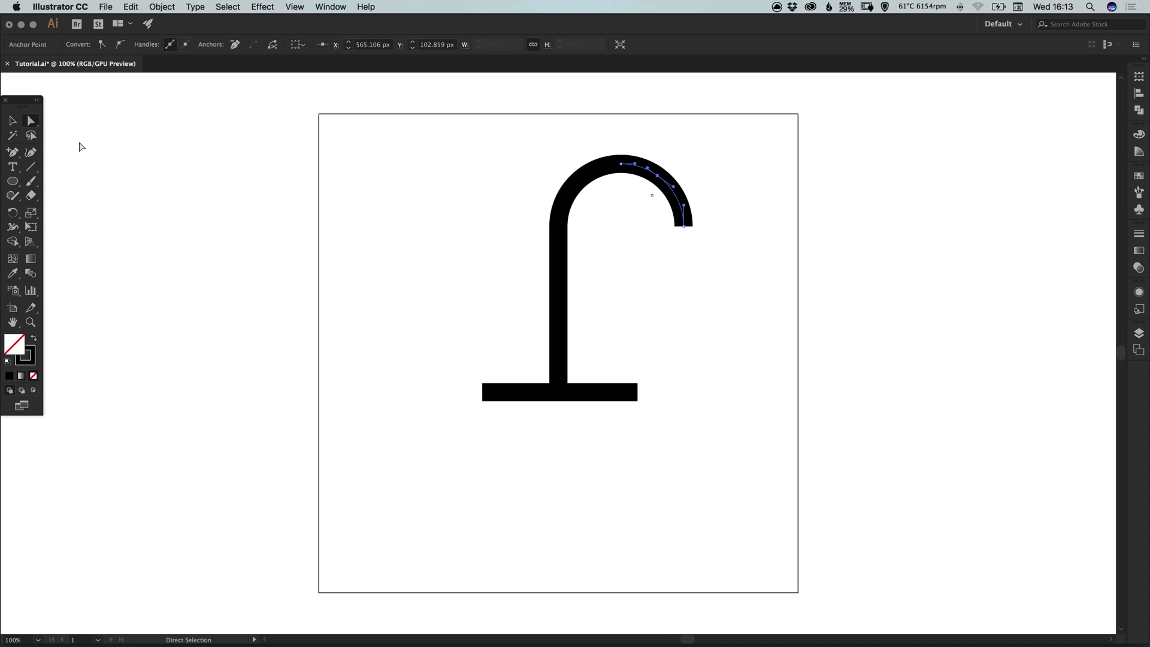
left_click(175, 207)
left_click(684, 227)
key("Delete")
key("v")
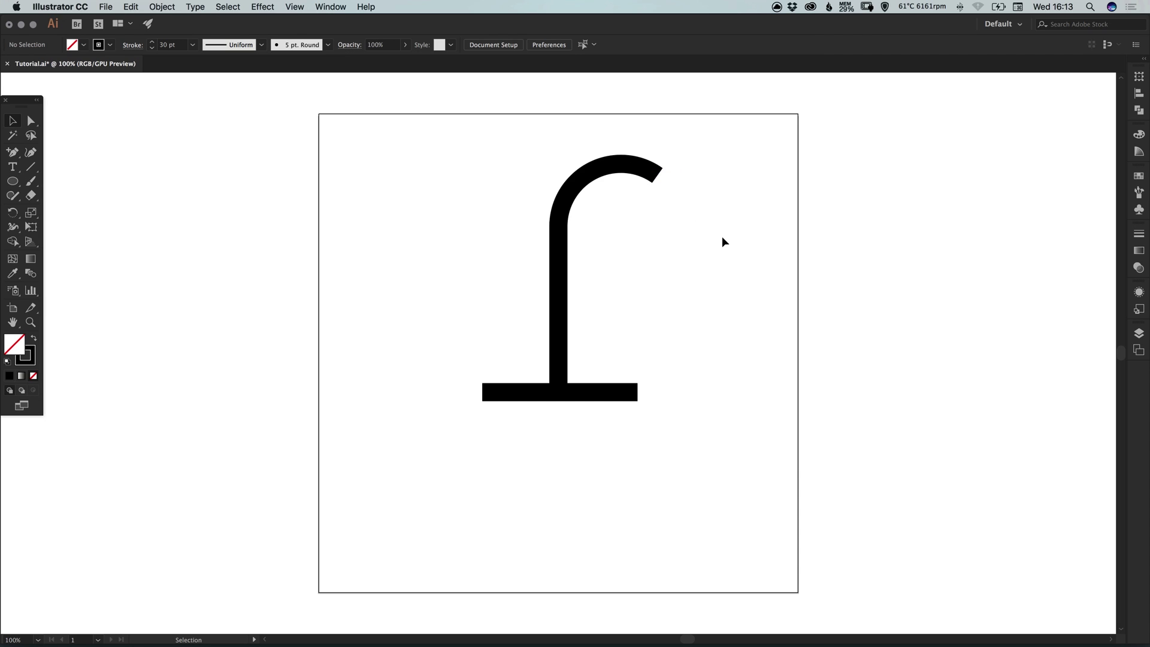
left_click(662, 169)
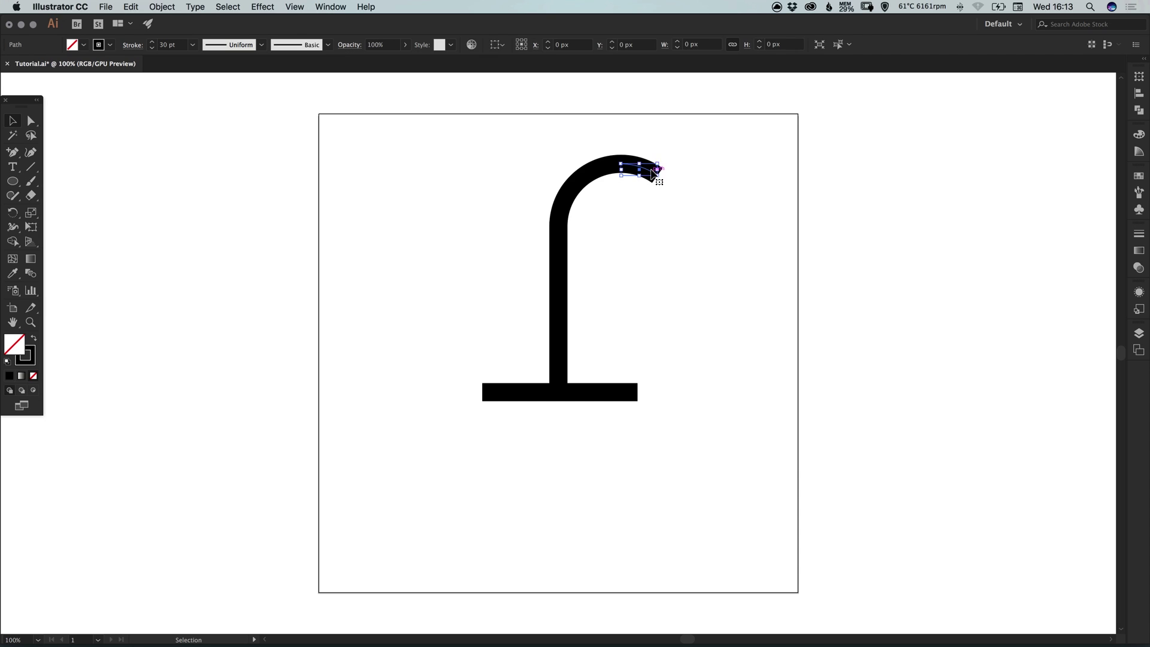
key("Delete")
key("super+z")
left_click(742, 269)
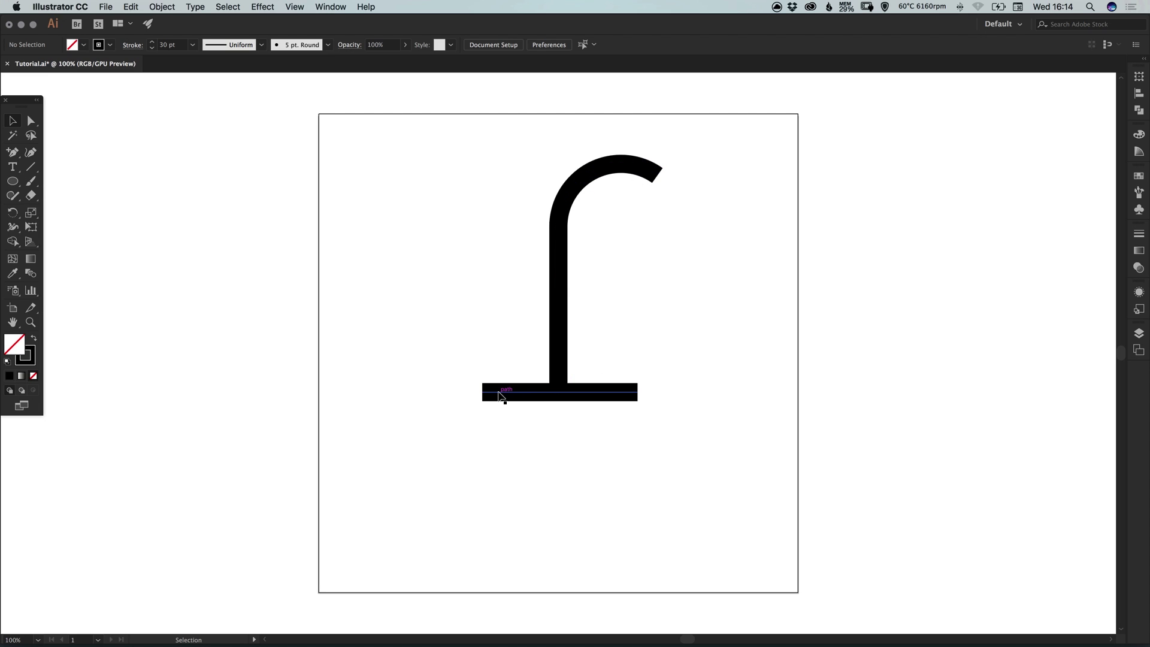
Slide the base bar right about 54 px to centre it under the stem
left_click_drag(499, 393, 532, 396)
left_click_drag(674, 321, 631, 315)
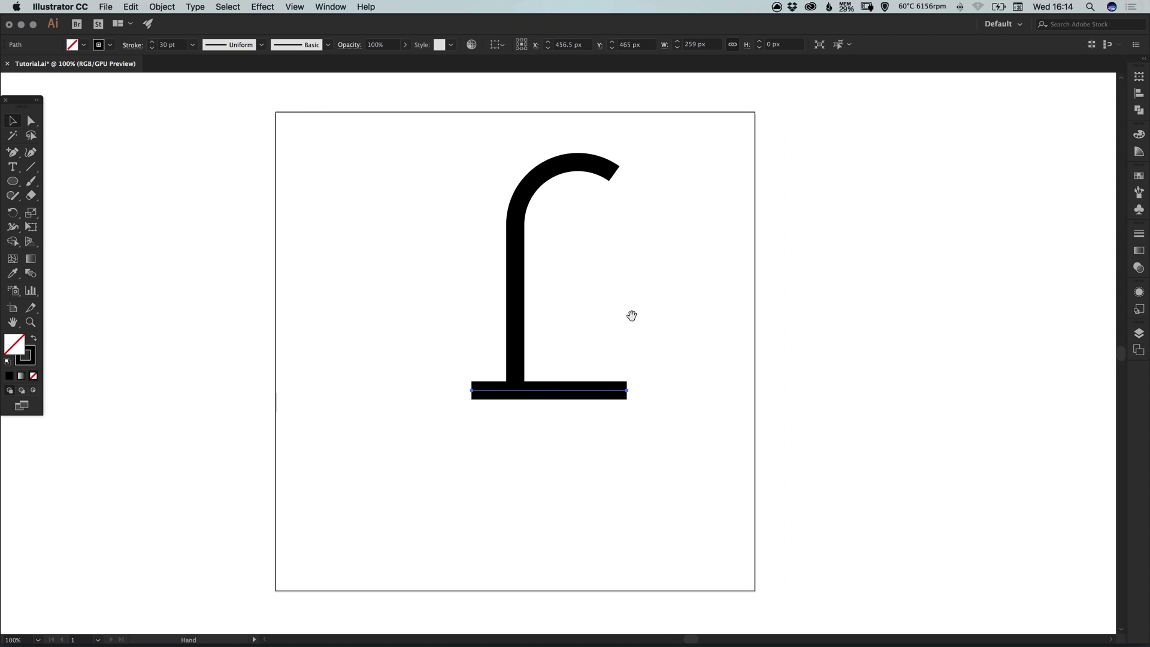
left_click_drag(483, 256, 522, 243)
left_click_drag(519, 128, 526, 154)
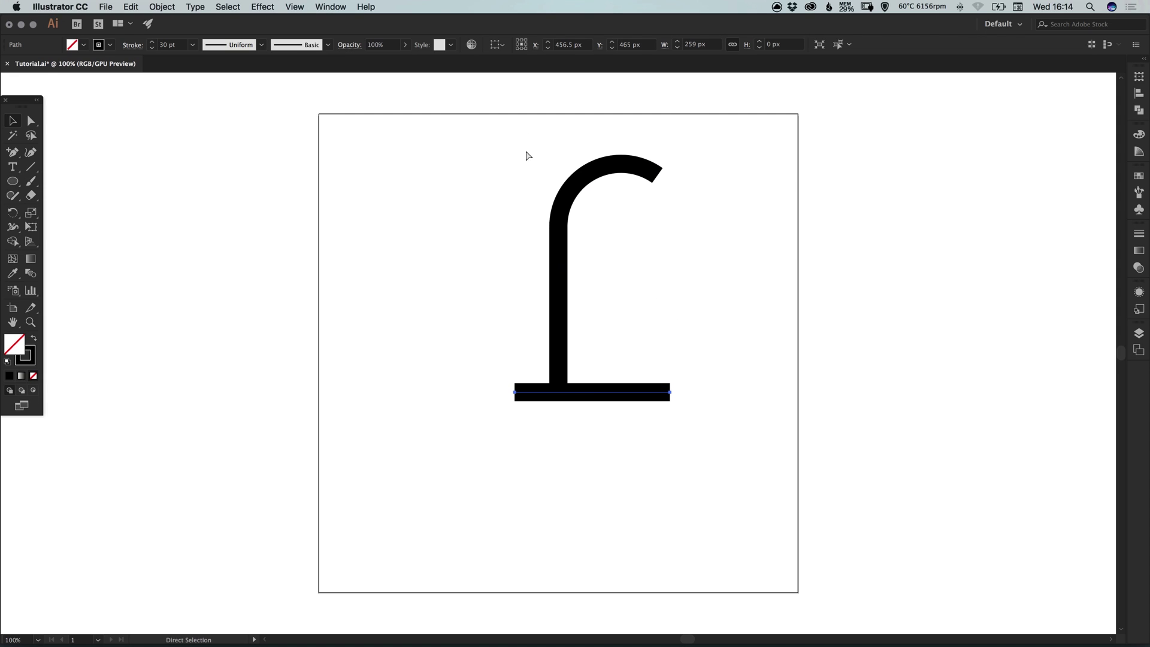
Move the stem and bar down-left together, then duplicate the bar upward as a crossbar
left_click(559, 250, "shift")
left_click_drag(557, 250, 518, 311)
left_click(401, 311)
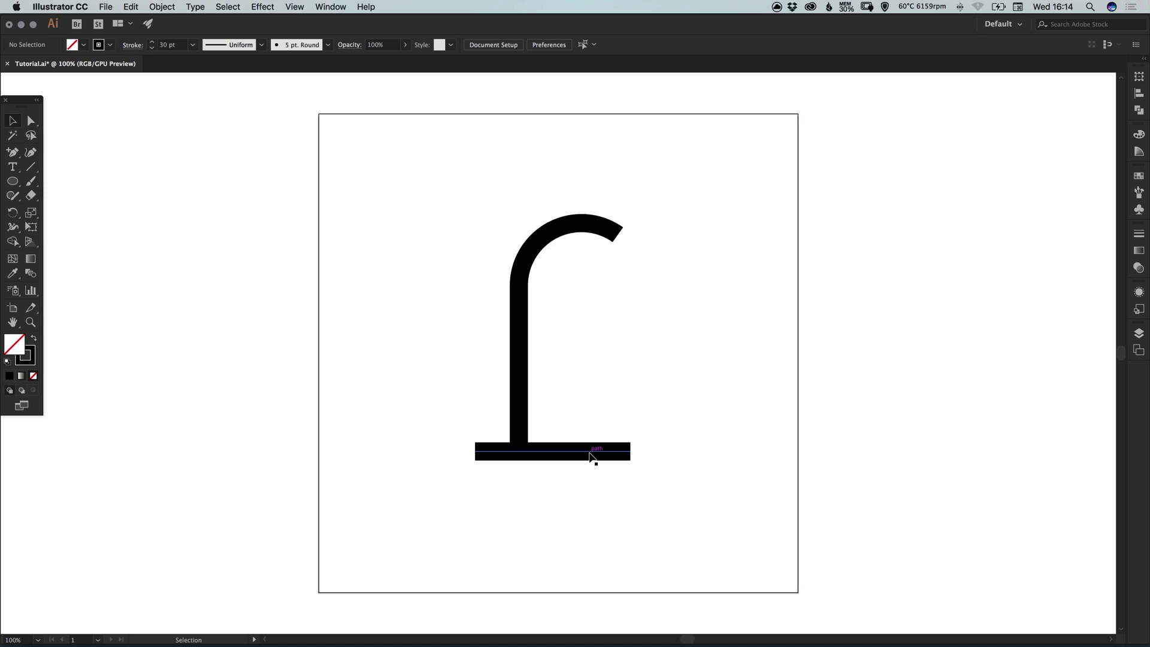
left_click_drag(590, 455, 595, 345)
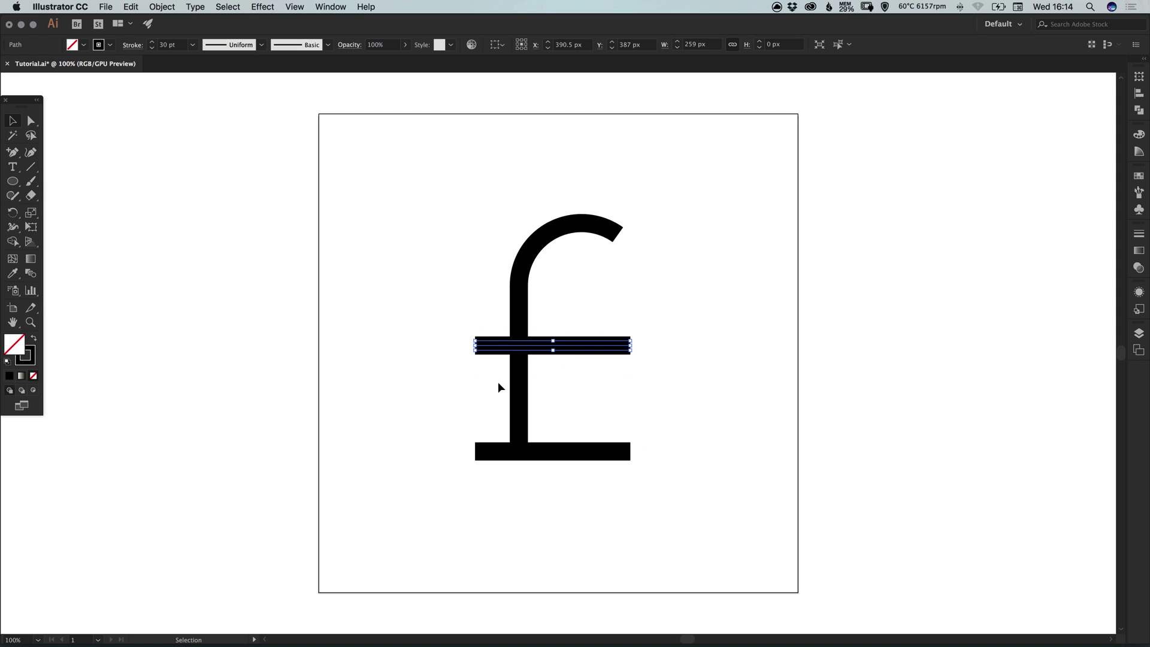
left_click(581, 392)
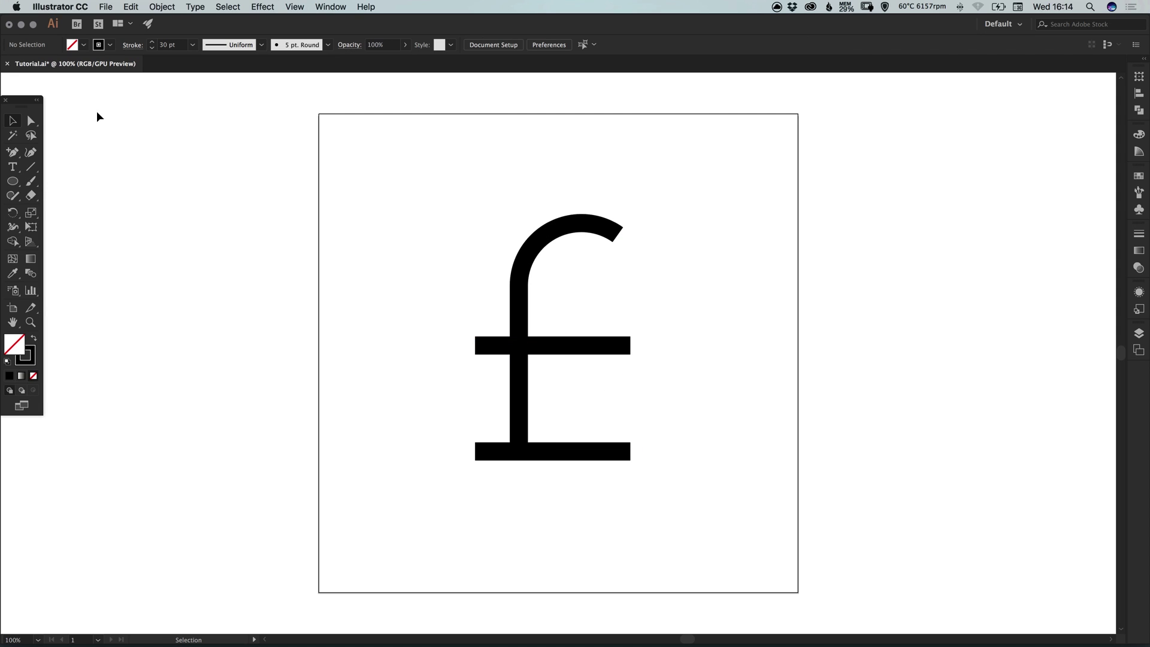
Drag the crossbar's right anchor about 96 px left so it just passes the stem
left_click(32, 121)
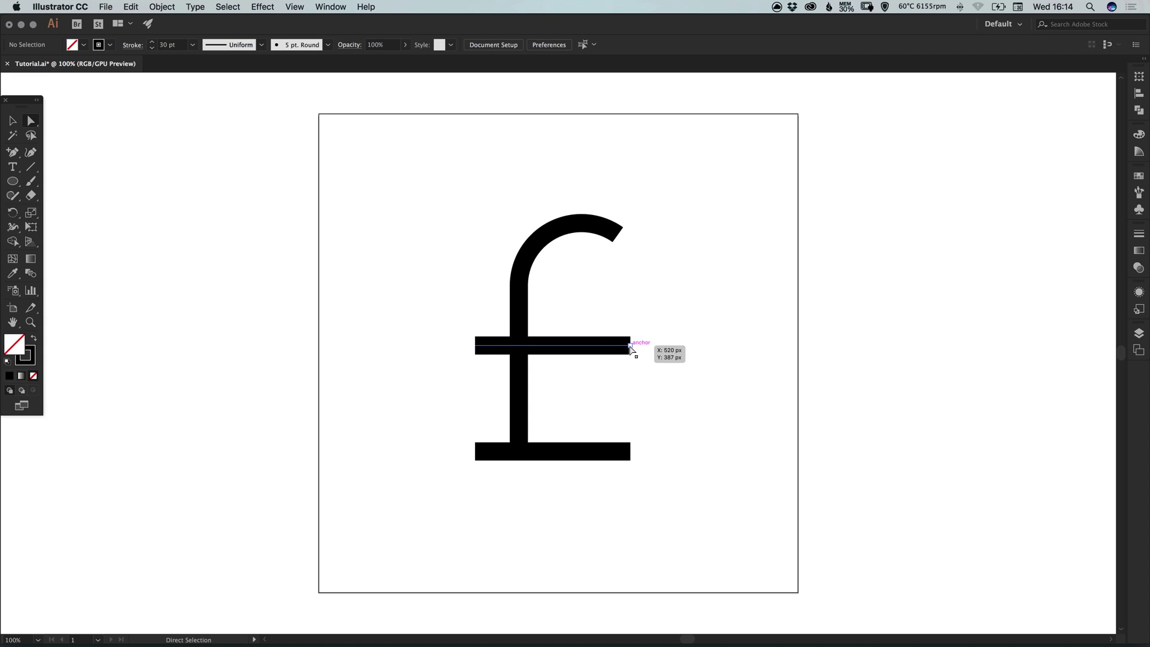
left_click_drag(630, 348, 573, 351)
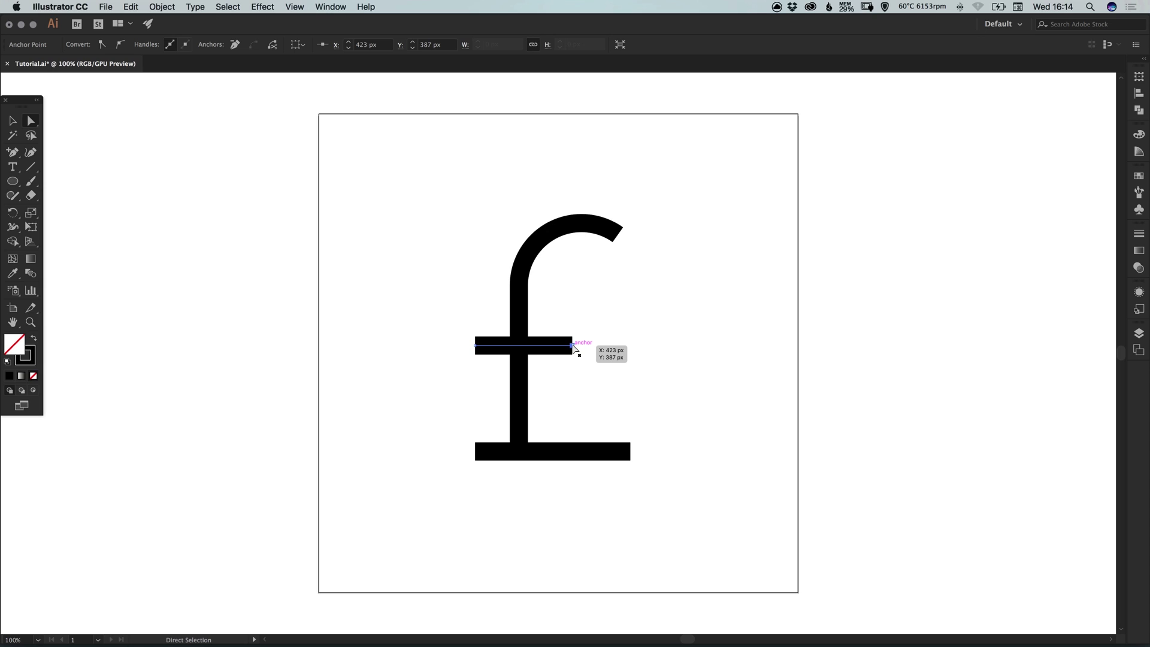
key("v")
left_click(711, 392)
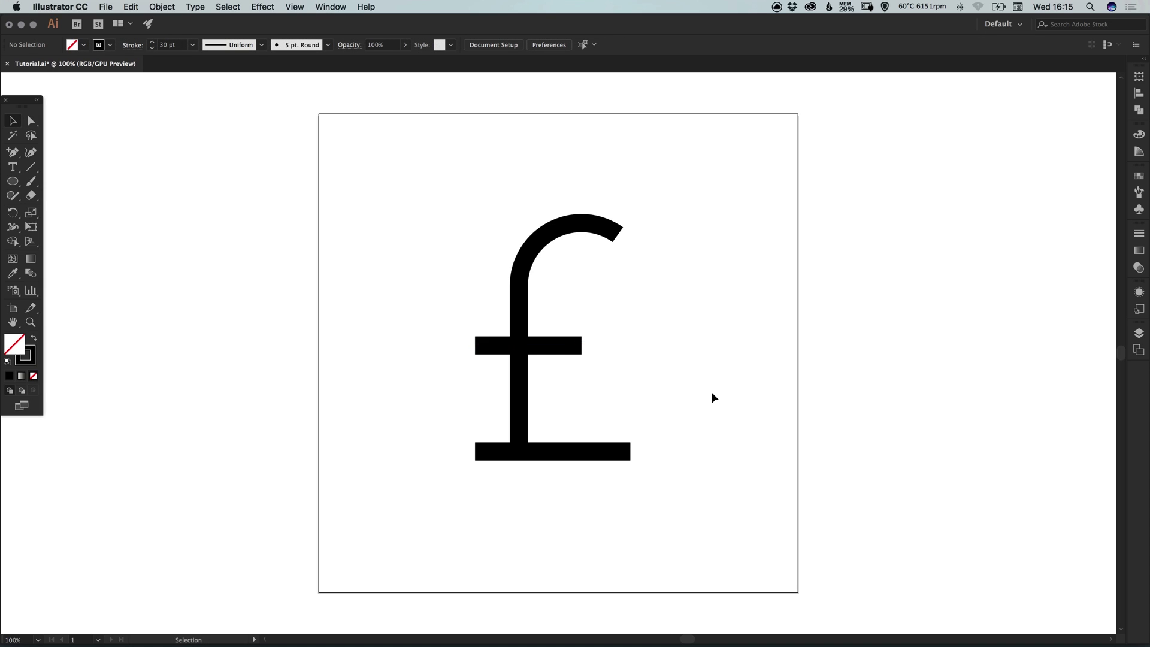
Check the paths in Outline view, then return to the normal preview
key("a")
key("super+y")
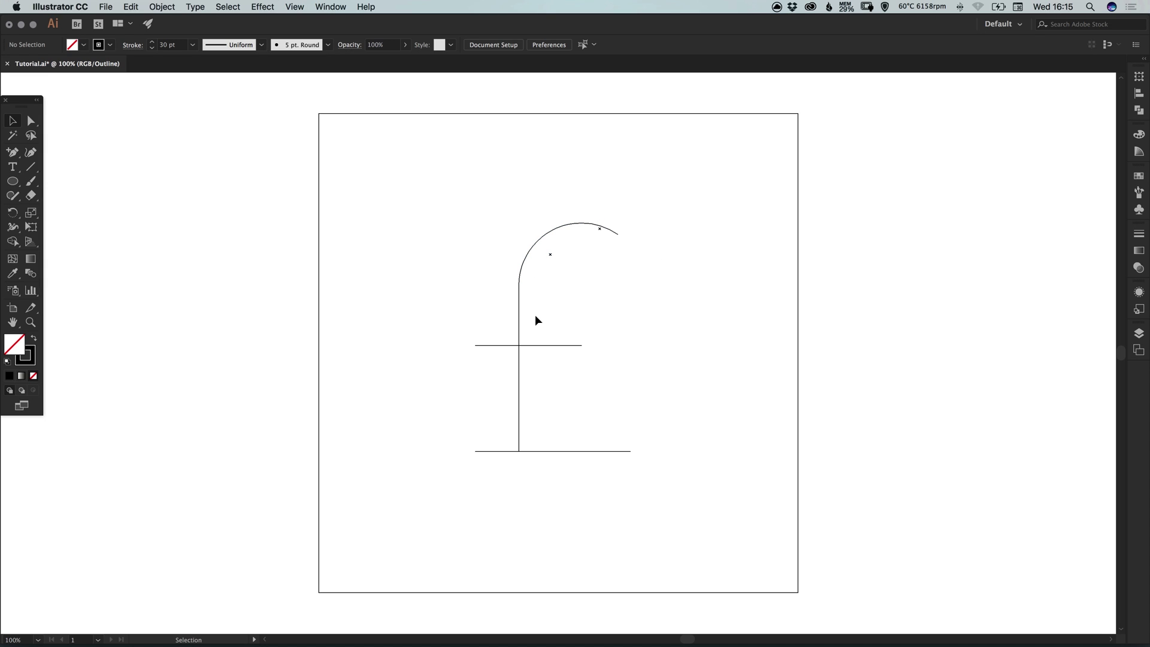
key("super+y")
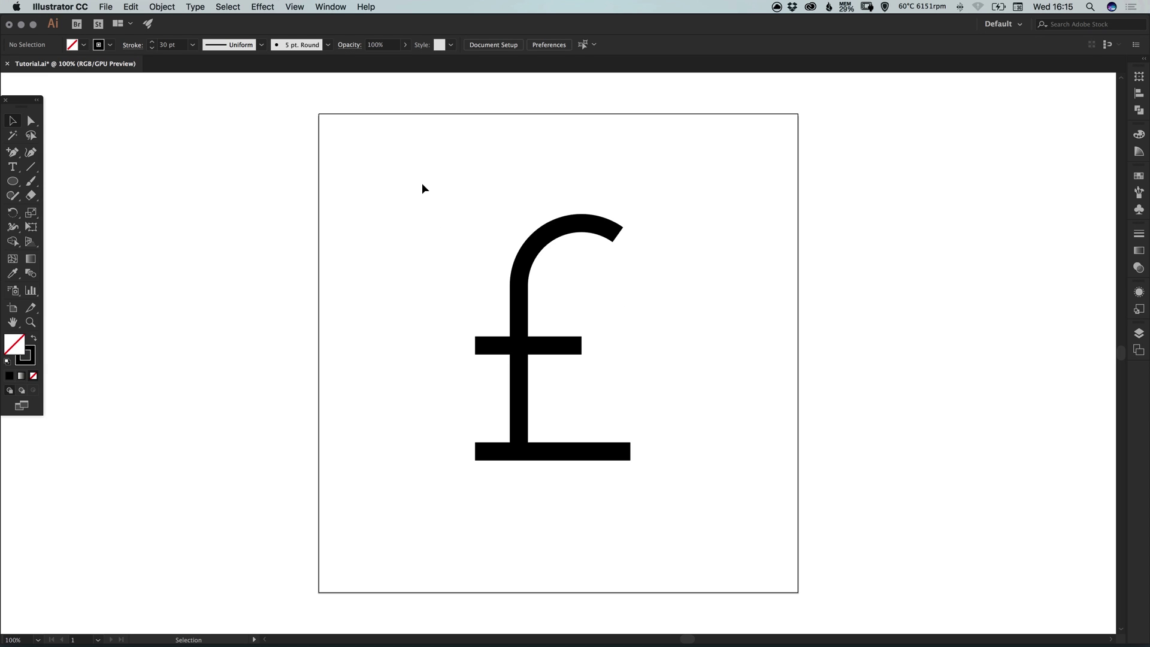
Apply the orange swatch to the stroke of every £ path
left_click_drag(422, 184, 698, 514)
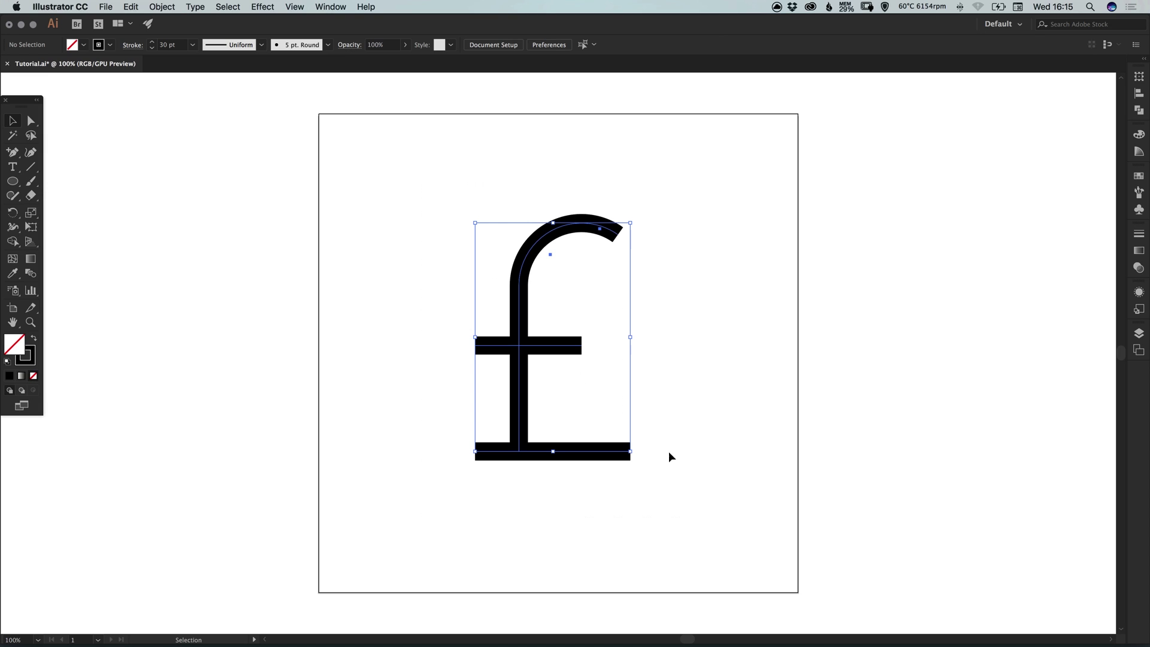
left_click(31, 359)
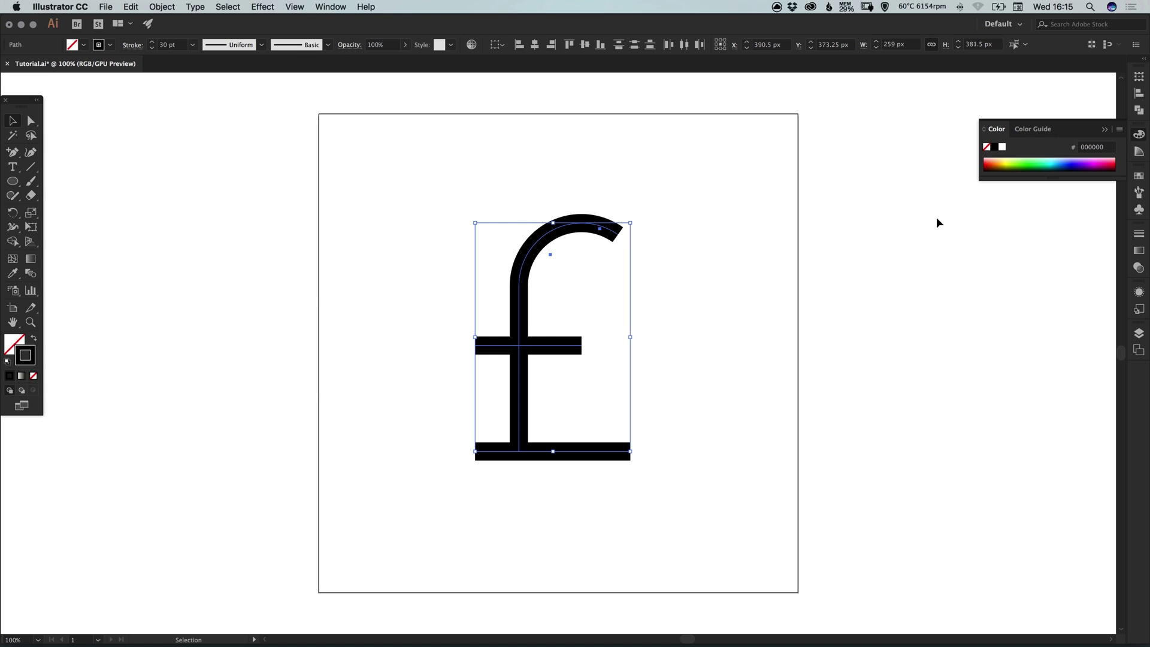
left_click(1139, 176)
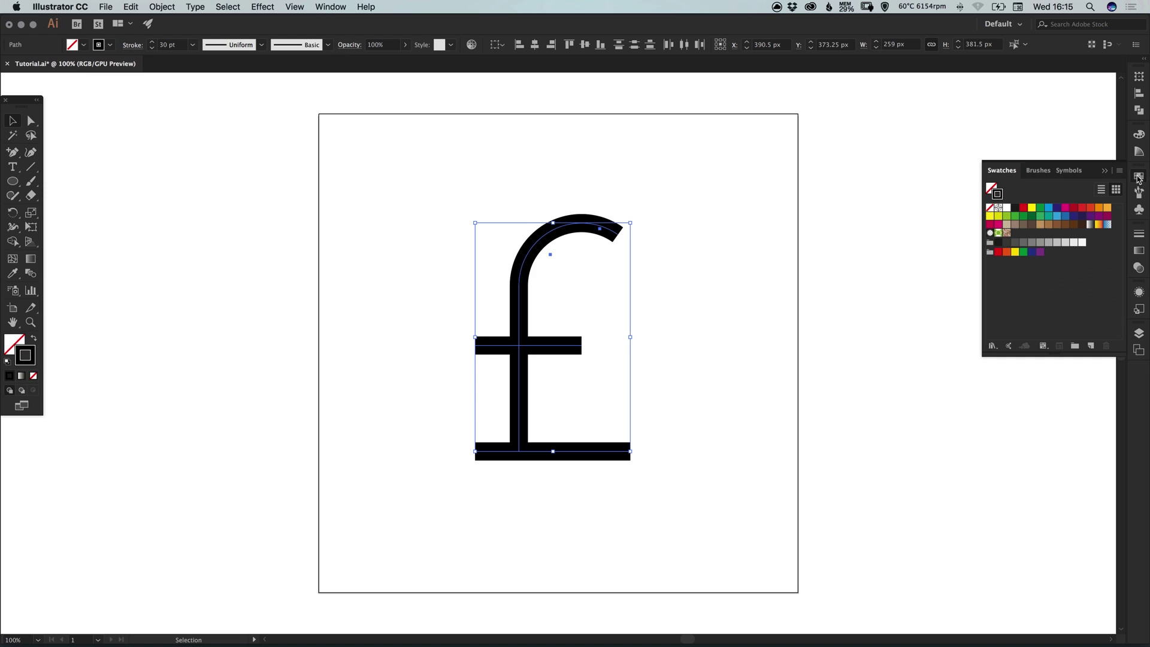
double_click(1100, 211)
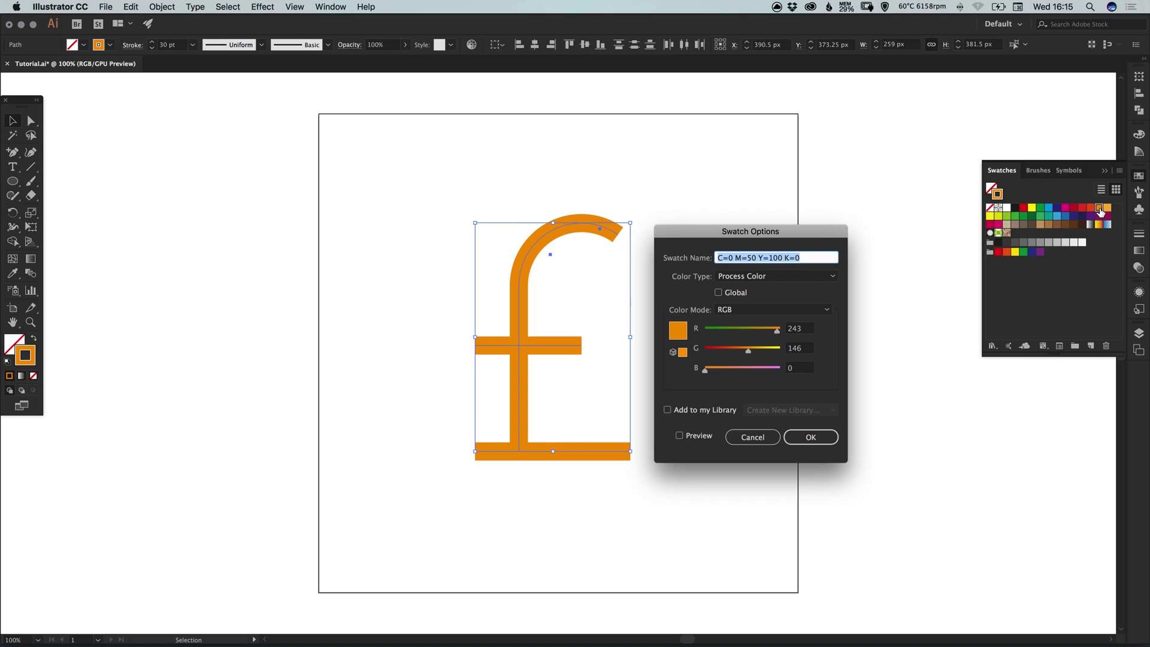
Make the orange swatch global and raise its blue value to a salmon orange (243, 146, 70)
left_click(736, 294)
left_click(679, 436)
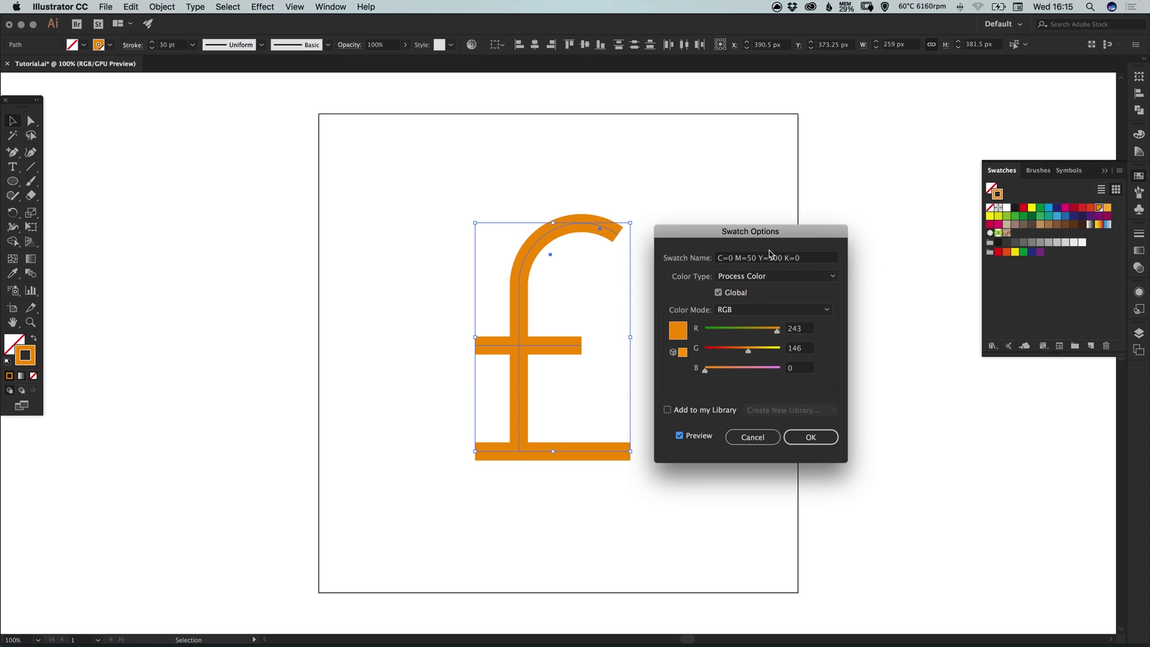
left_click_drag(778, 235, 847, 228)
left_click_drag(782, 361, 795, 363)
left_click(891, 440)
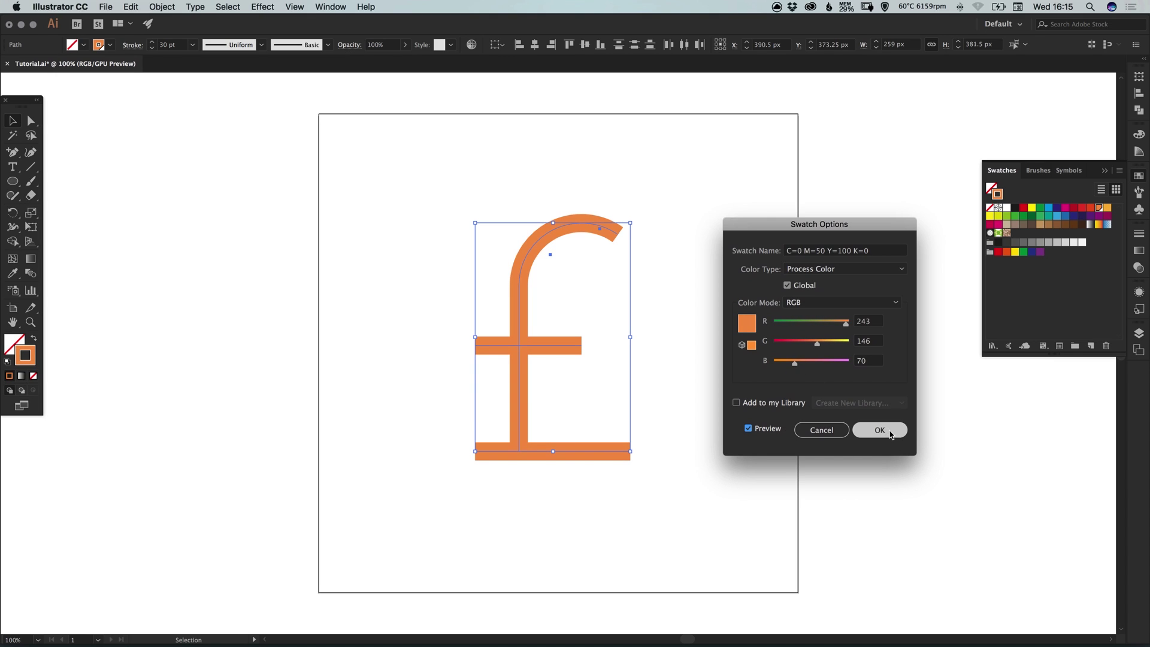
Thicken the £ stroke, trying a 10 pt weight first
left_click(1139, 234)
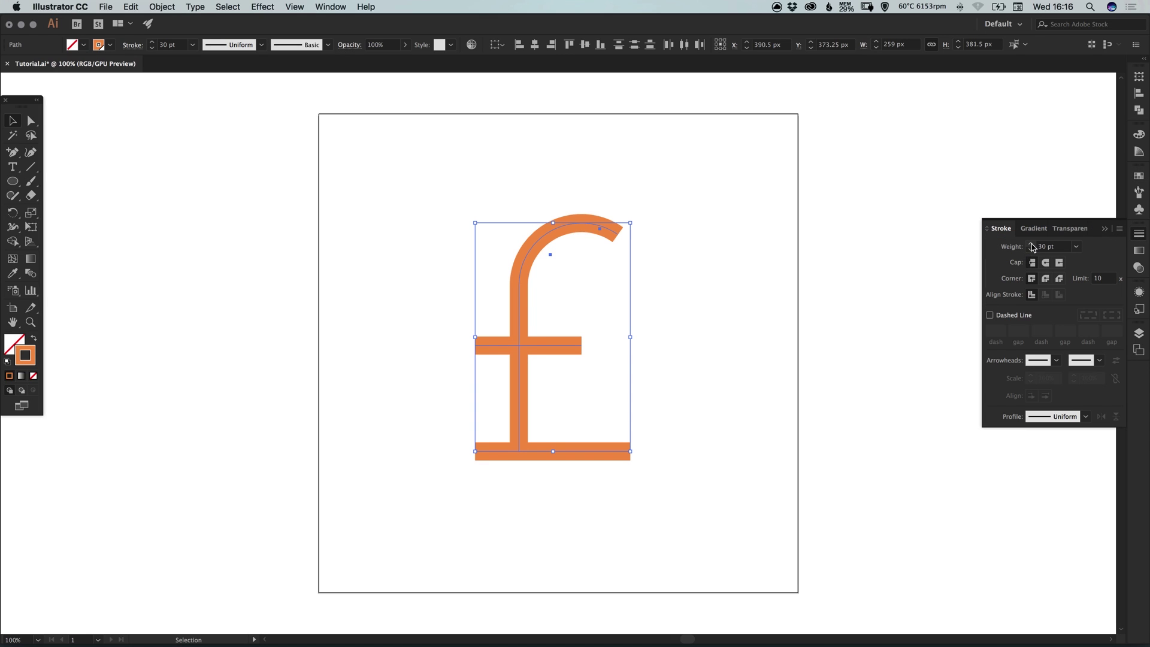
left_click_drag(1031, 242, 1030, 242)
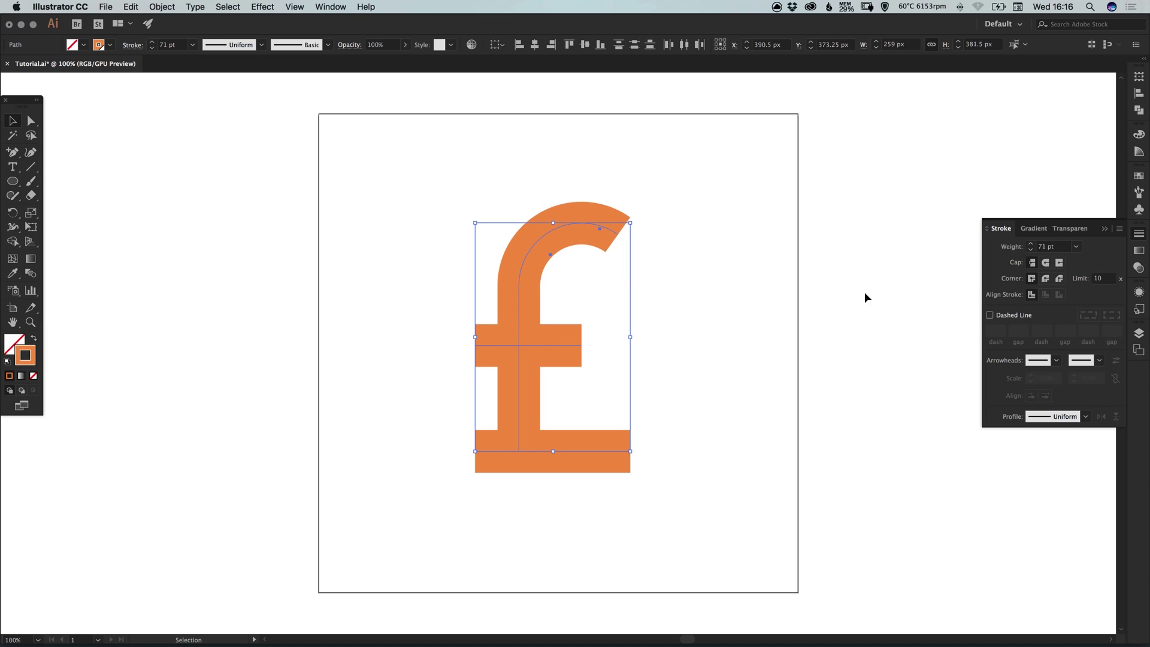
left_click(718, 282)
left_click_drag(402, 200, 568, 384)
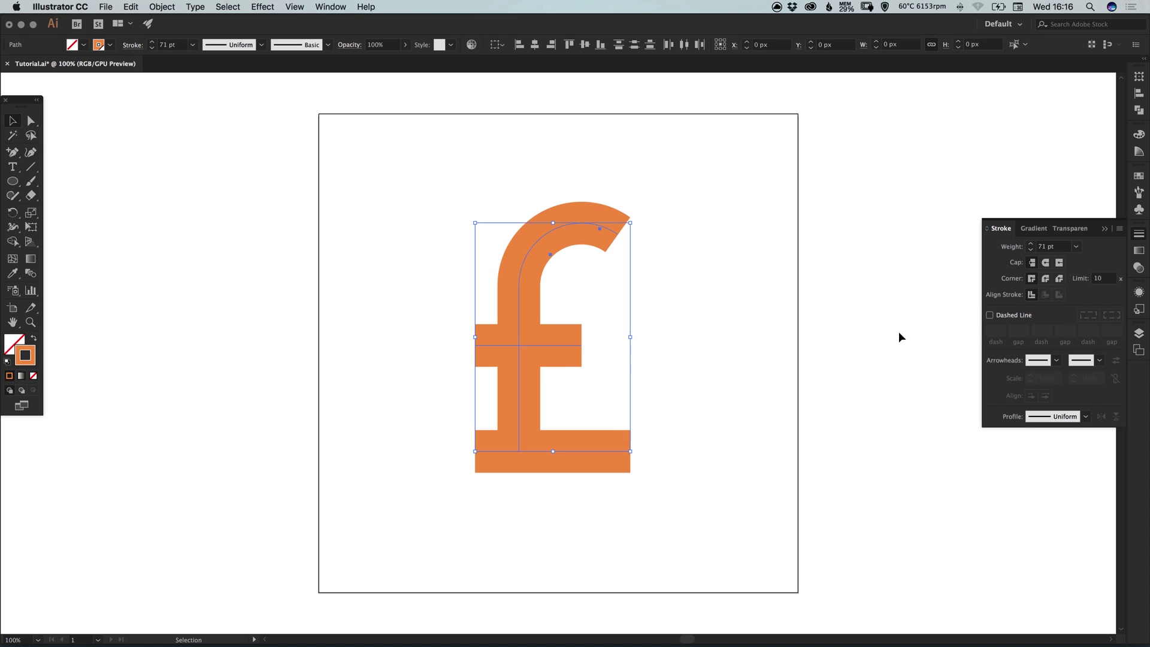
left_click(1053, 247)
type("10")
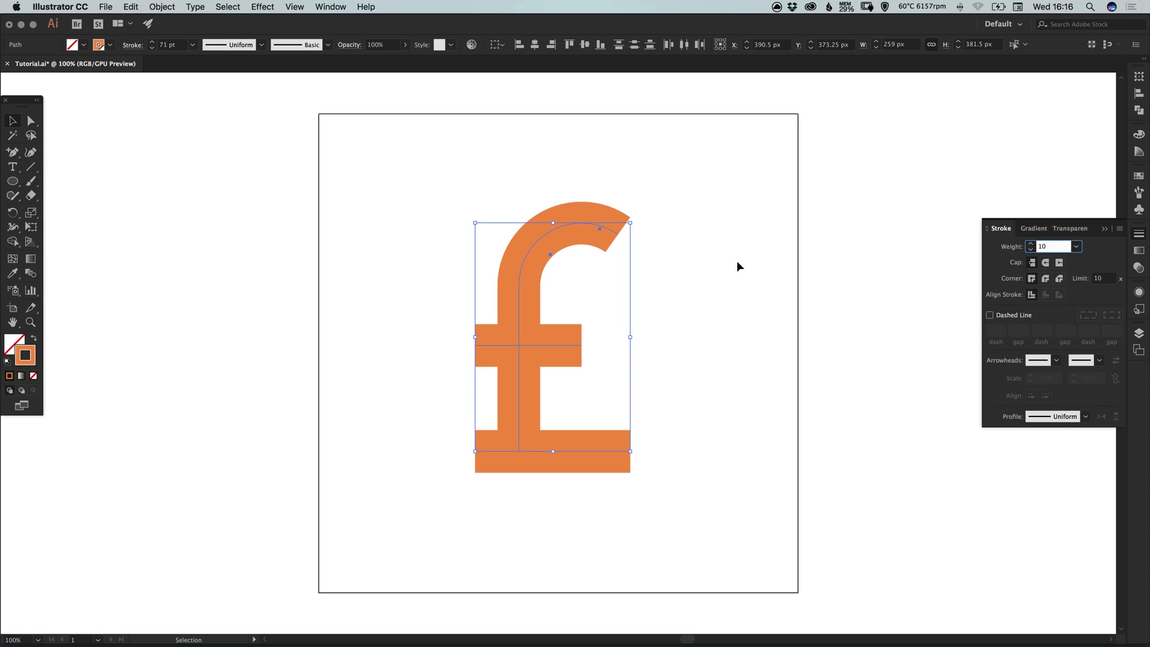
key("Return")
left_click(689, 277)
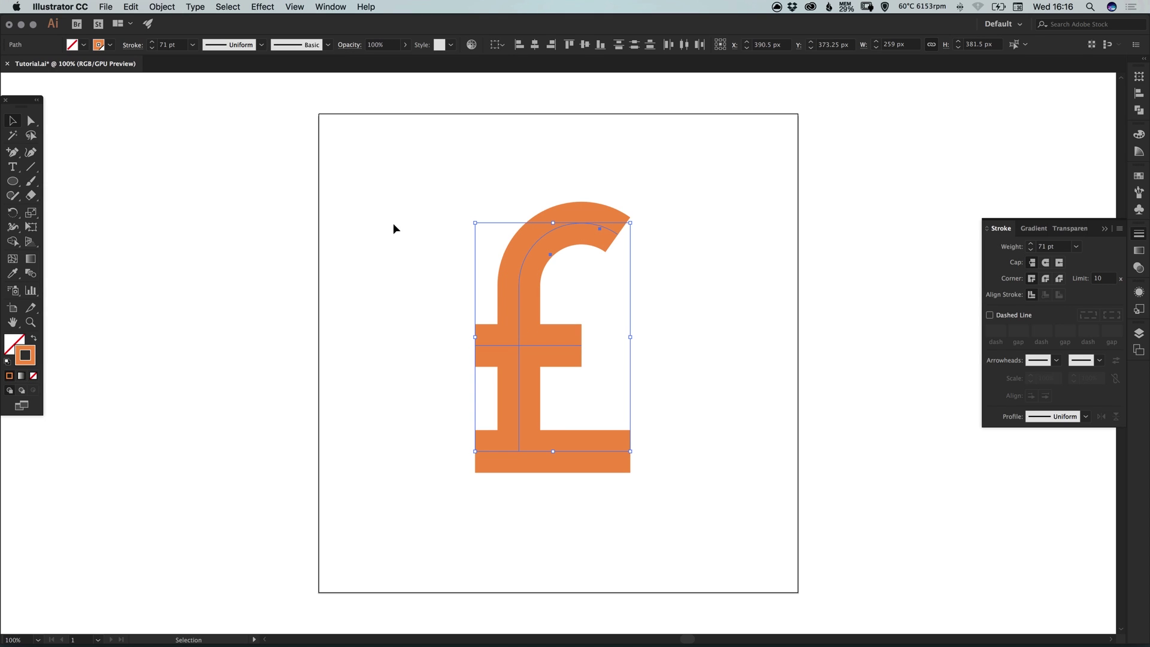
Try 3 pt and 40 pt weights, then settle on a 50 pt stroke
left_click_drag(407, 186, 714, 581)
key("super+a")
type("3")
key("Return")
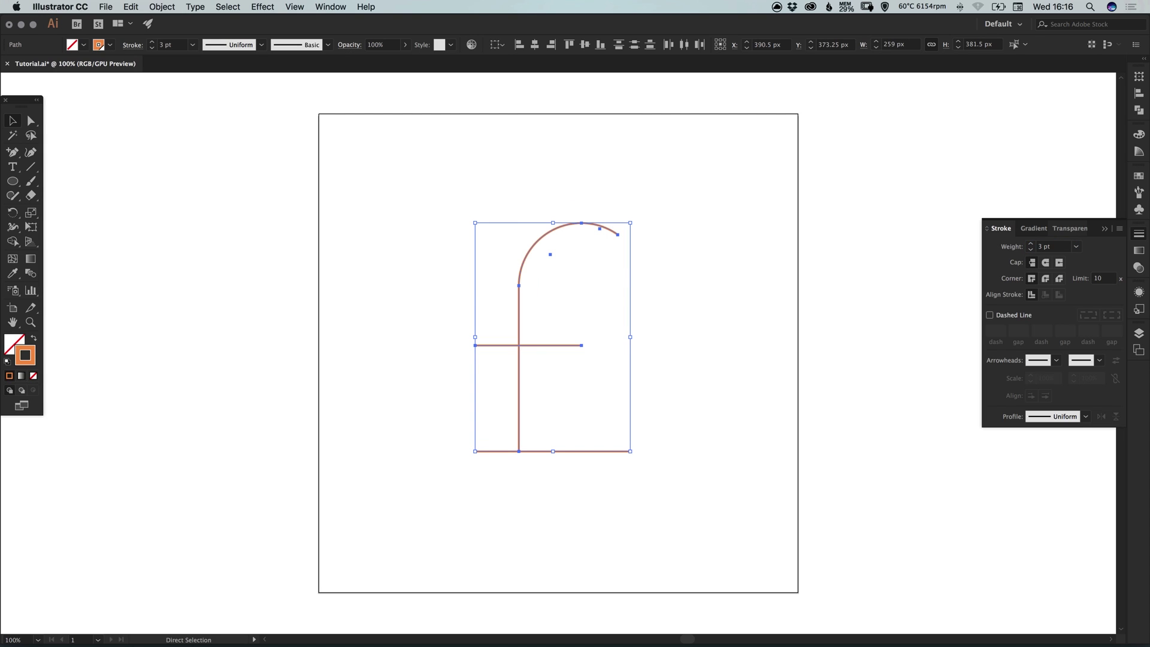
left_click(1055, 248)
type("40")
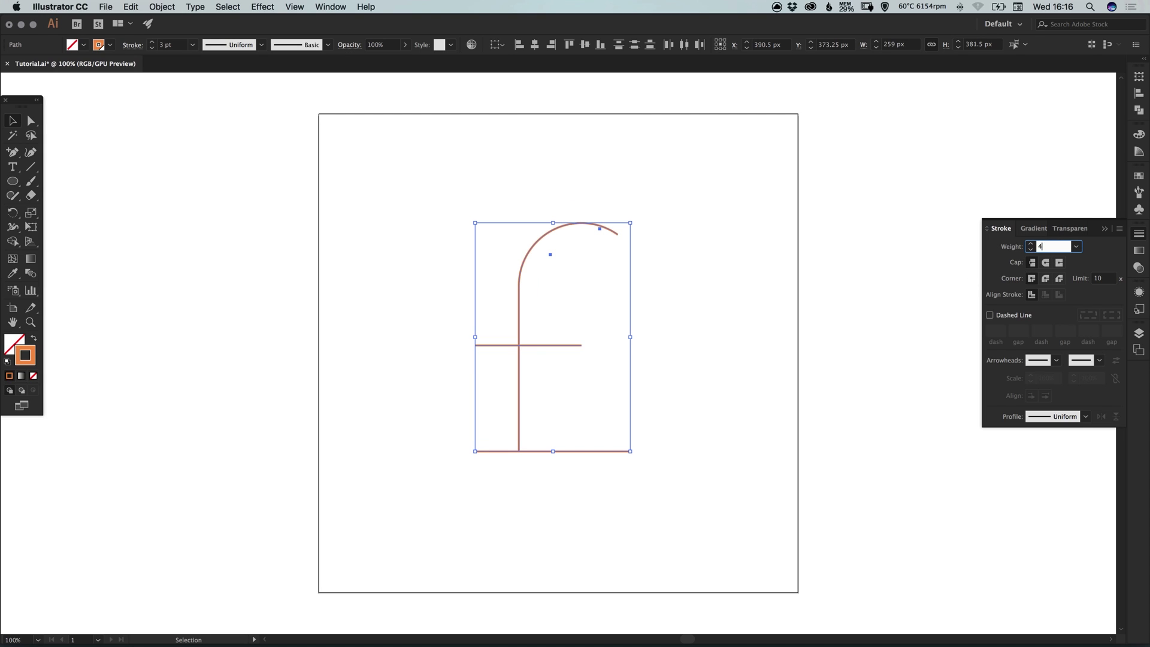
key("Return")
left_click(1055, 247)
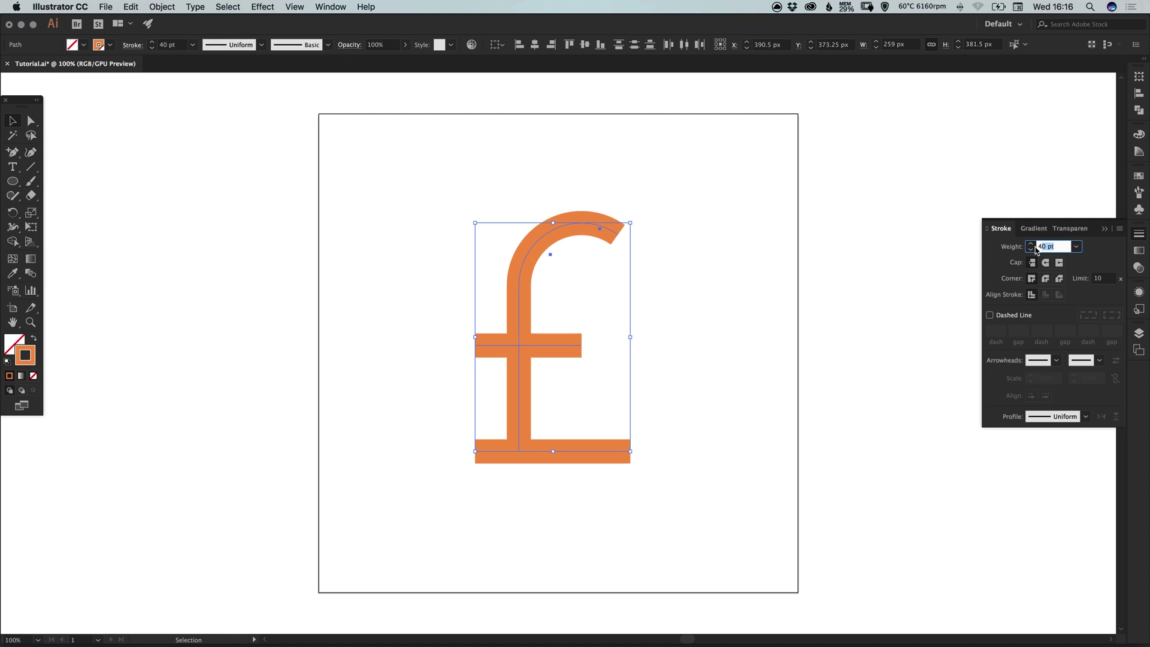
type("50")
key("Return")
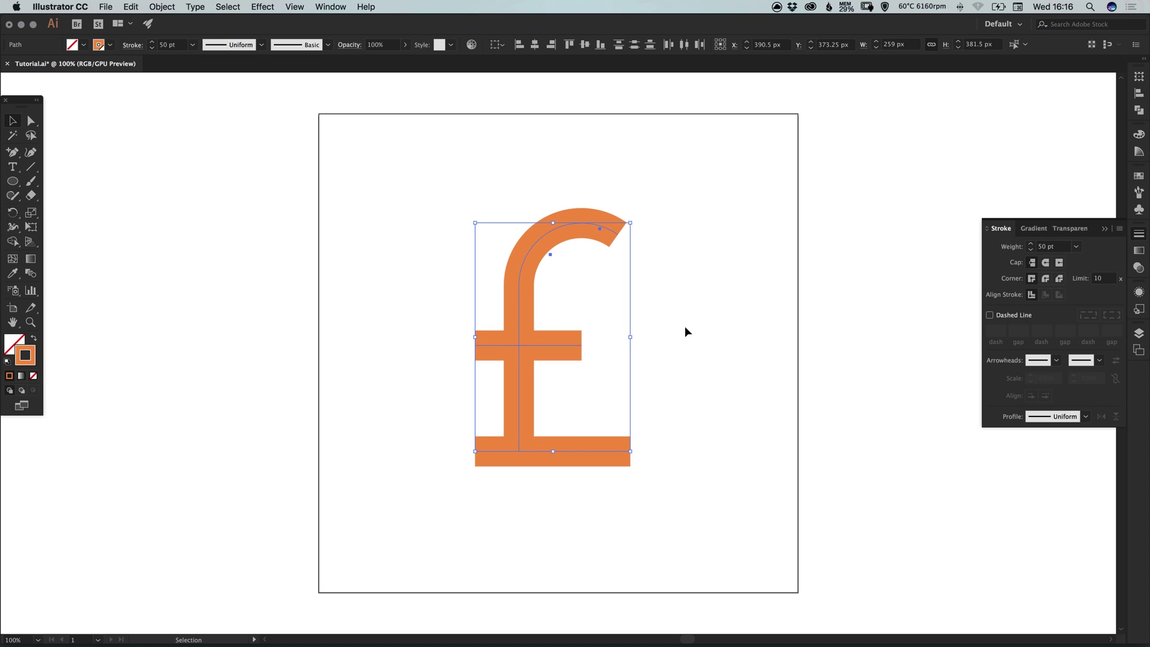
left_click(685, 327)
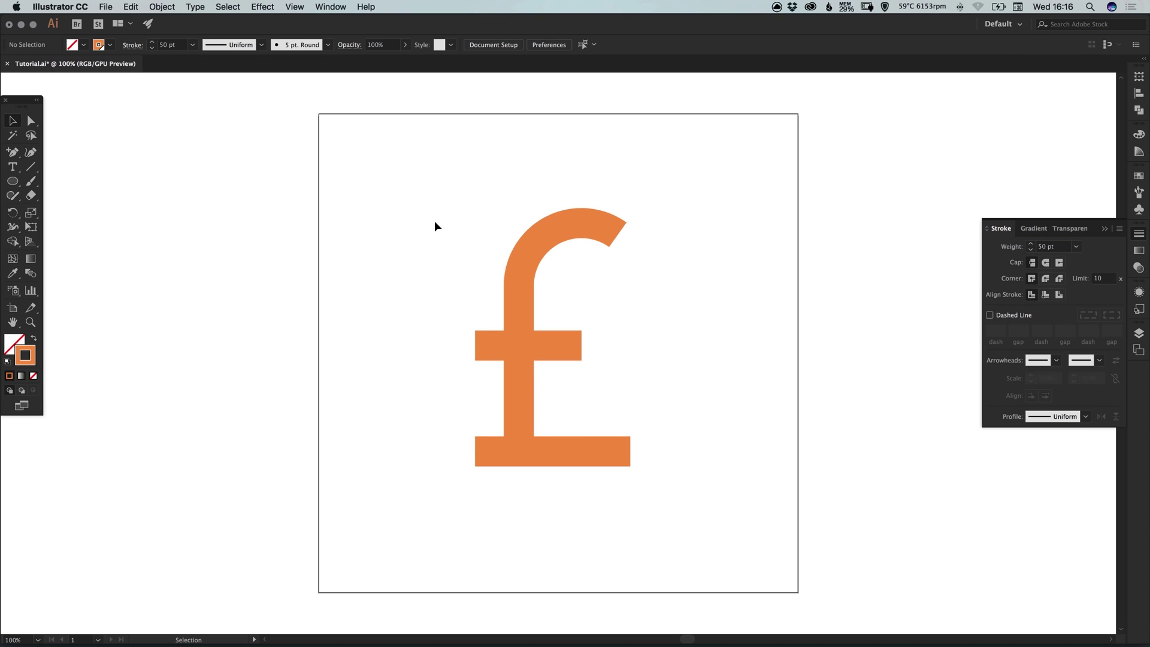
Preview round caps on the £ strokes, then undo back to square butt caps
left_click_drag(448, 190, 701, 523)
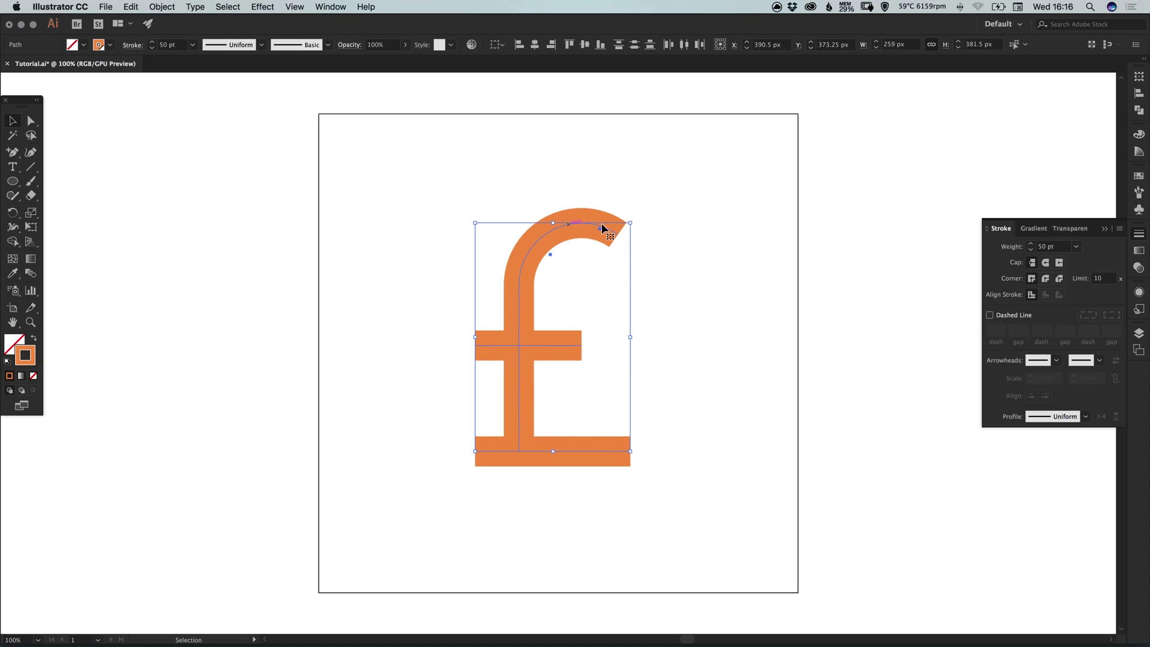
left_click(1046, 263)
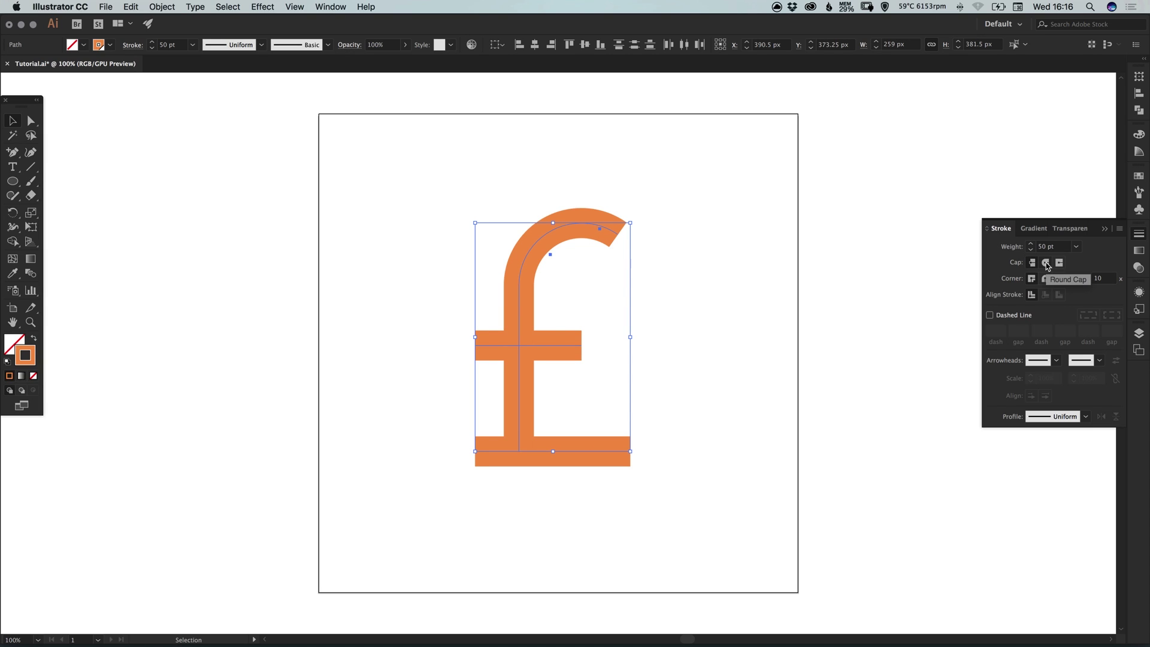
left_click(868, 323)
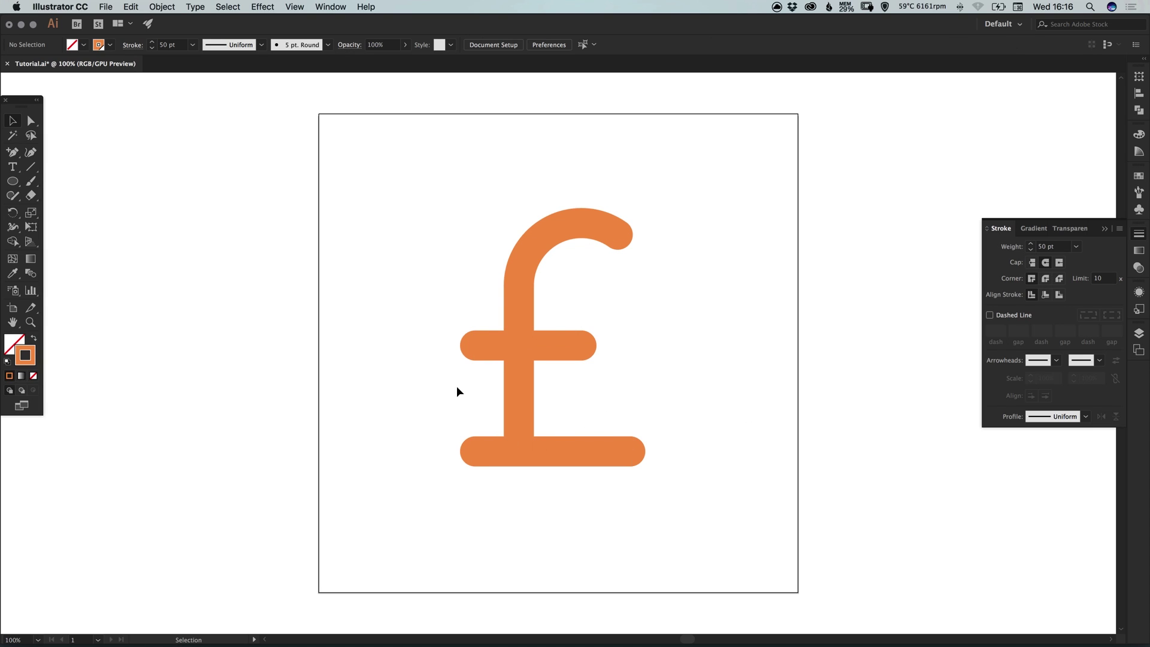
key("super+z")
key("super+z")
left_click(1139, 234)
left_click(703, 362)
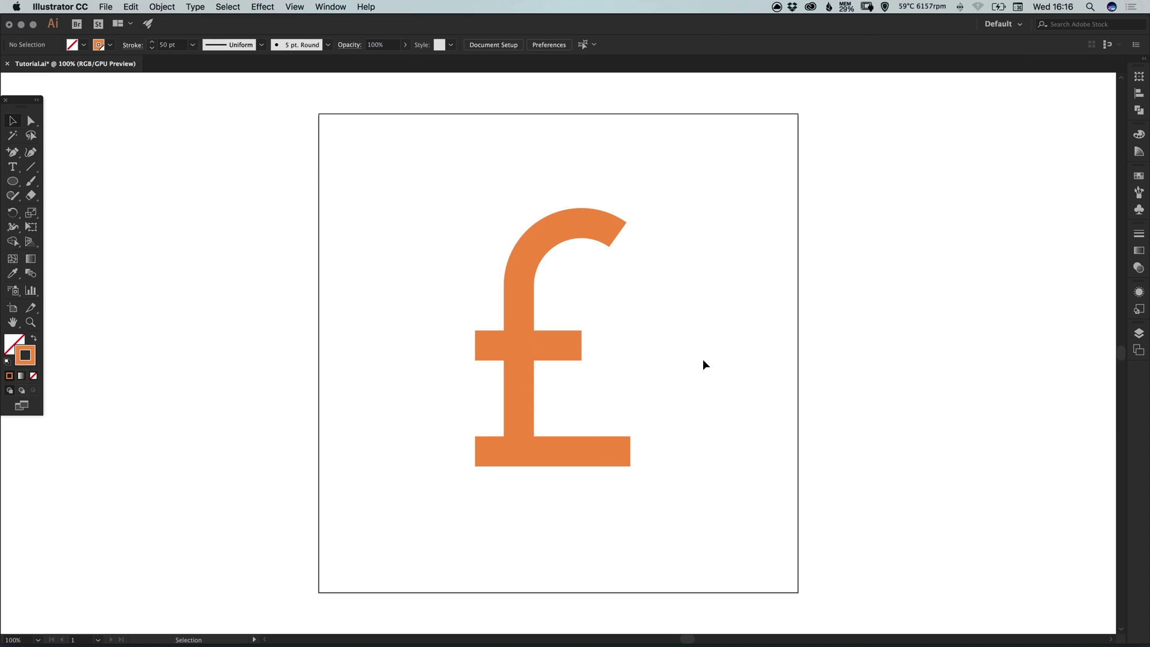